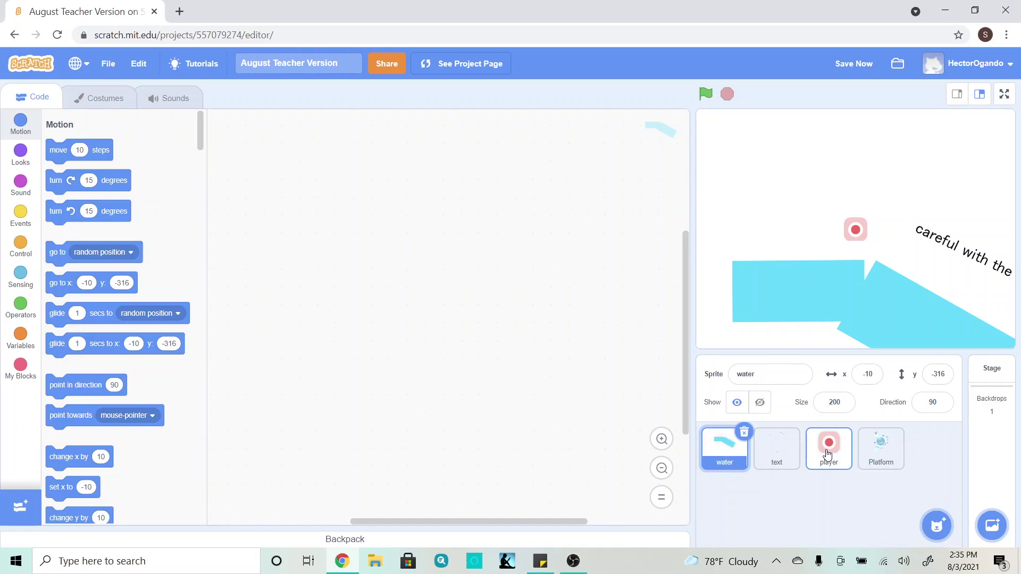
# - Open the costumes of the player sprite and look through the costume list
pyautogui.click(95, 98)
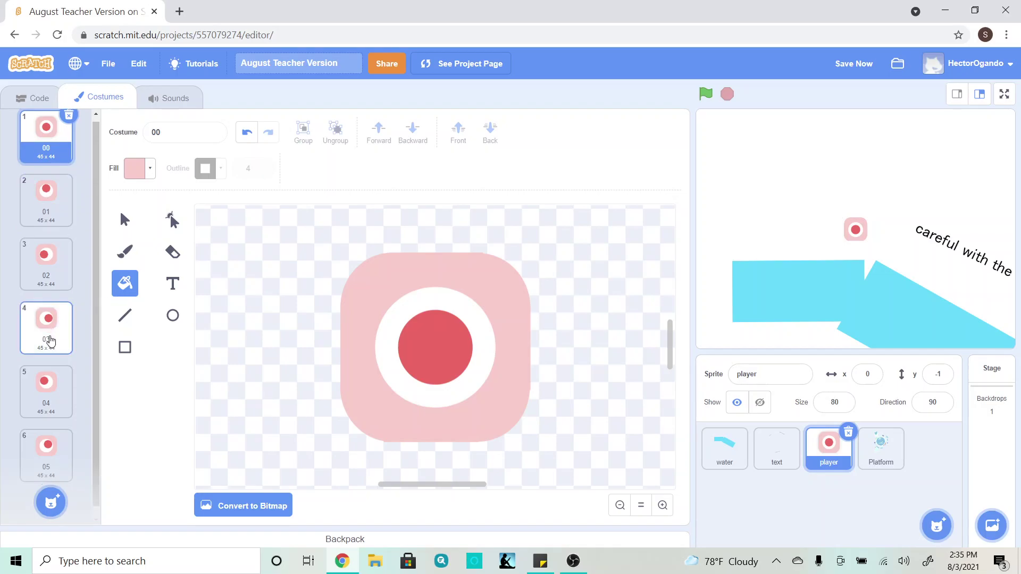
pyautogui.scroll(-1, 48, 345)
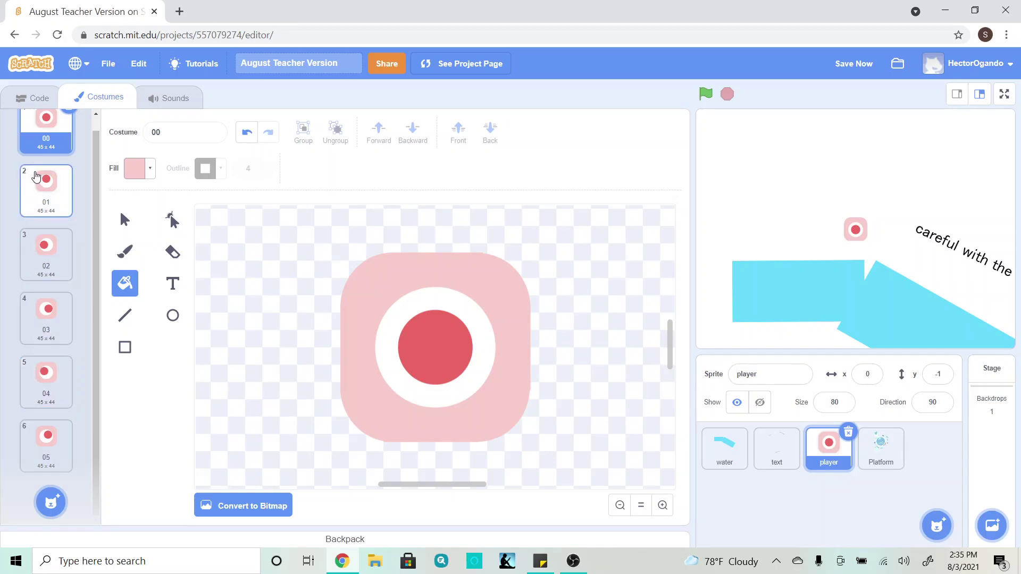
pyautogui.scroll(1, 47, 191)
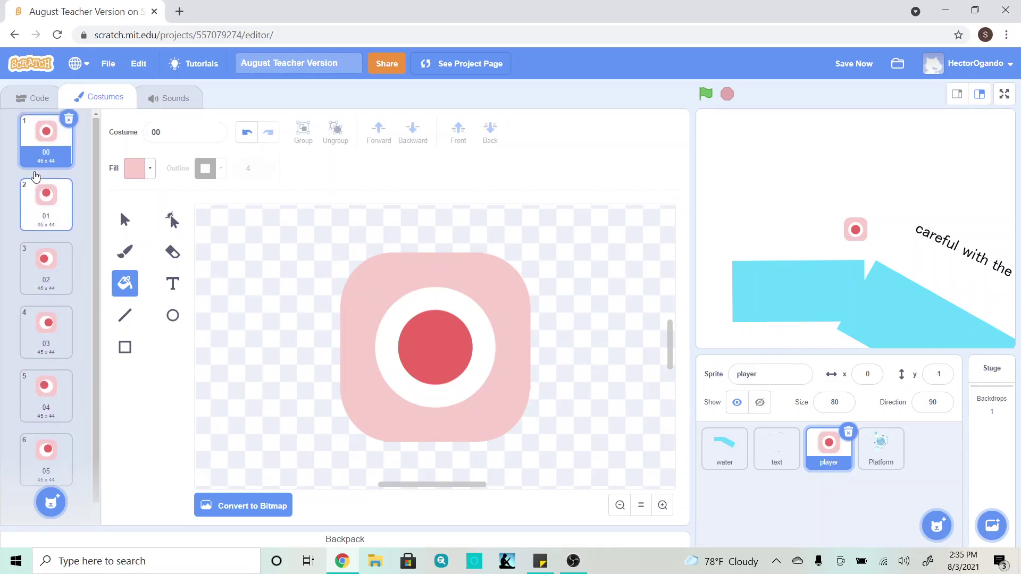
pyautogui.click(122, 218)
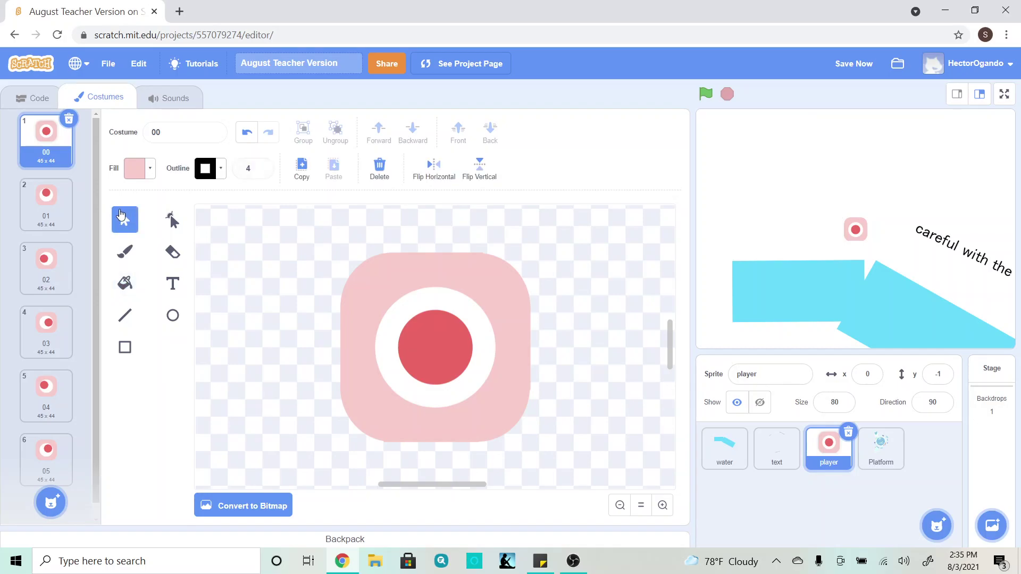
pyautogui.moveTo(394, 252); pyautogui.dragTo(423, 275)
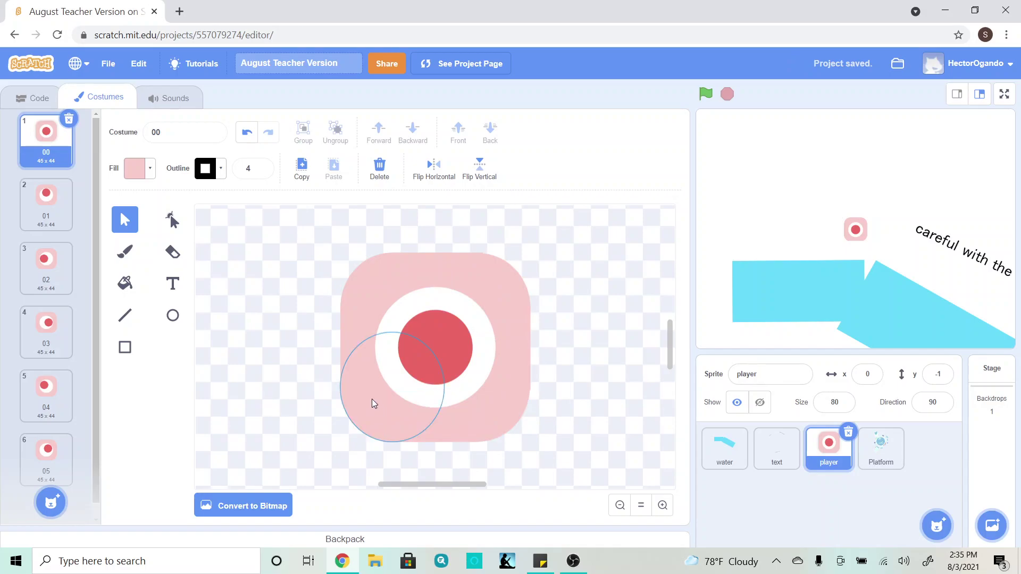
pyautogui.click(149, 178)
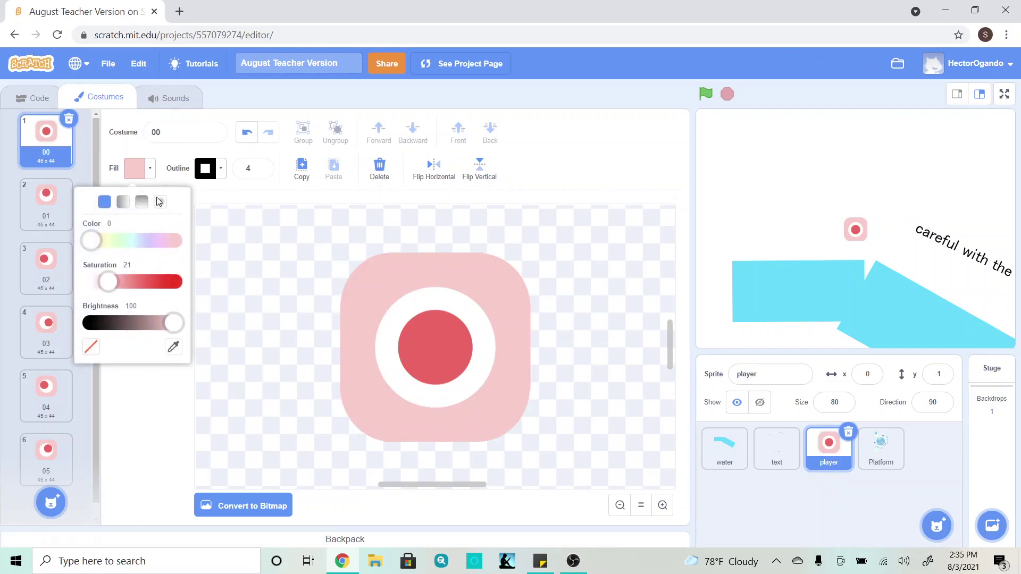
pyautogui.click(120, 435)
# - Recolour the outer body segments of costume 00 green with the Fill tool, using color 40, saturation 35 and brightness 88
pyautogui.click(125, 284)
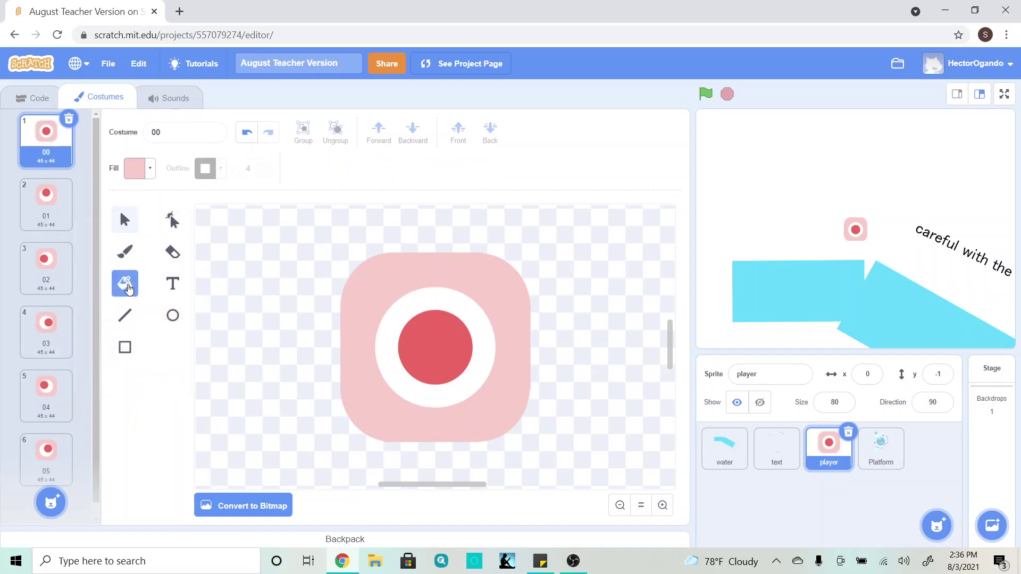
pyautogui.click(153, 175)
pyautogui.click(124, 243)
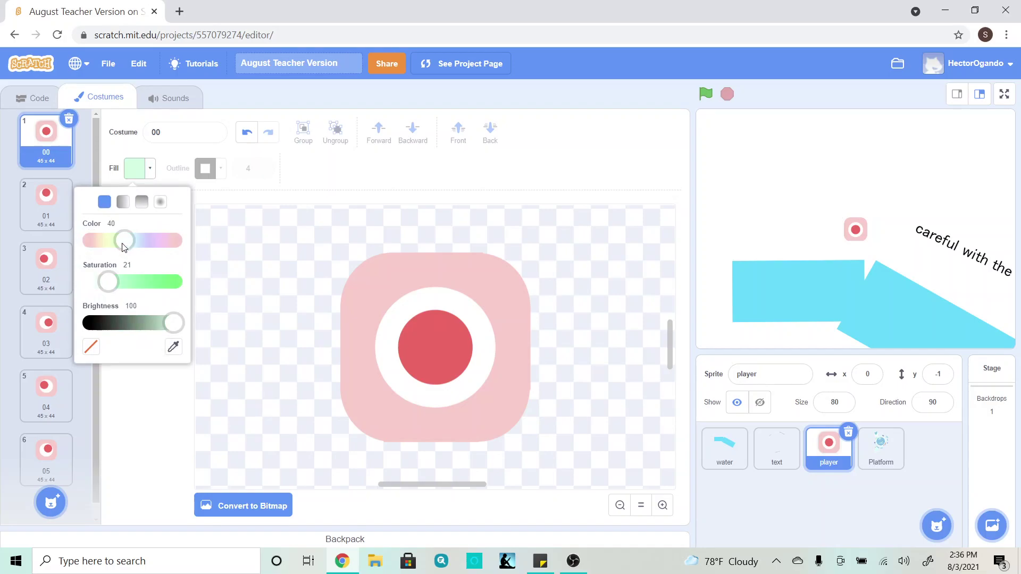
pyautogui.moveTo(114, 282); pyautogui.dragTo(128, 285)
pyautogui.click(163, 322)
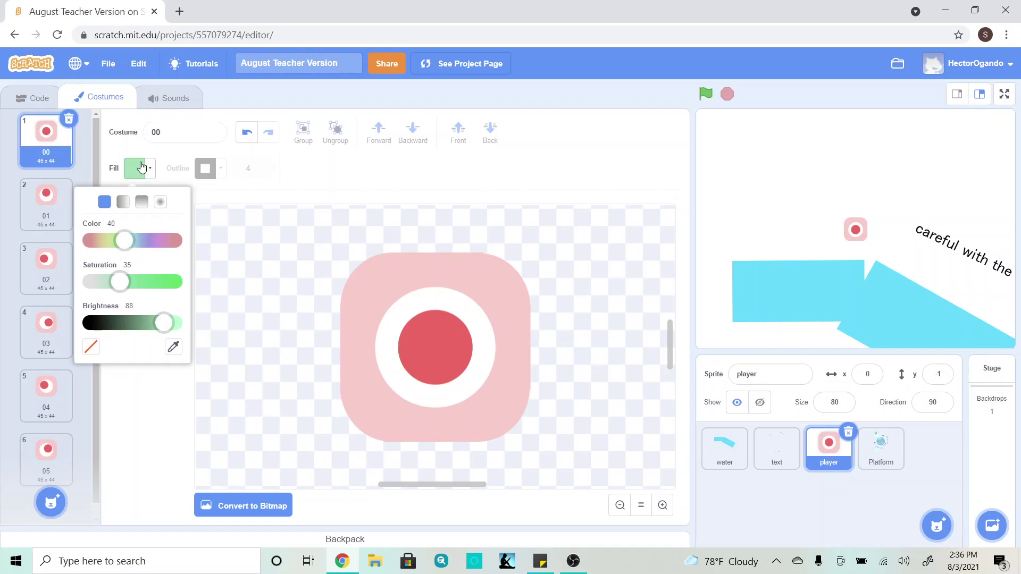
pyautogui.click(382, 280)
pyautogui.click(420, 274)
pyautogui.click(511, 321)
pyautogui.click(451, 420)
pyautogui.click(377, 413)
pyautogui.click(358, 397)
pyautogui.click(356, 360)
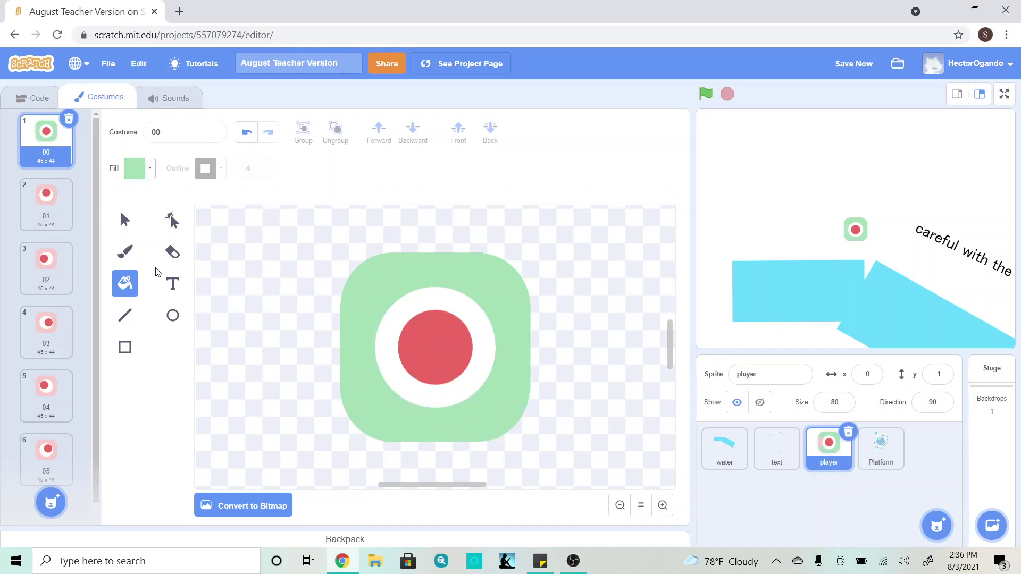
# - Fill all outer body segments of costume 01 with the same green
pyautogui.click(45, 204)
pyautogui.click(368, 279)
pyautogui.click(506, 301)
pyautogui.click(507, 334)
pyautogui.click(428, 428)
pyautogui.click(362, 367)
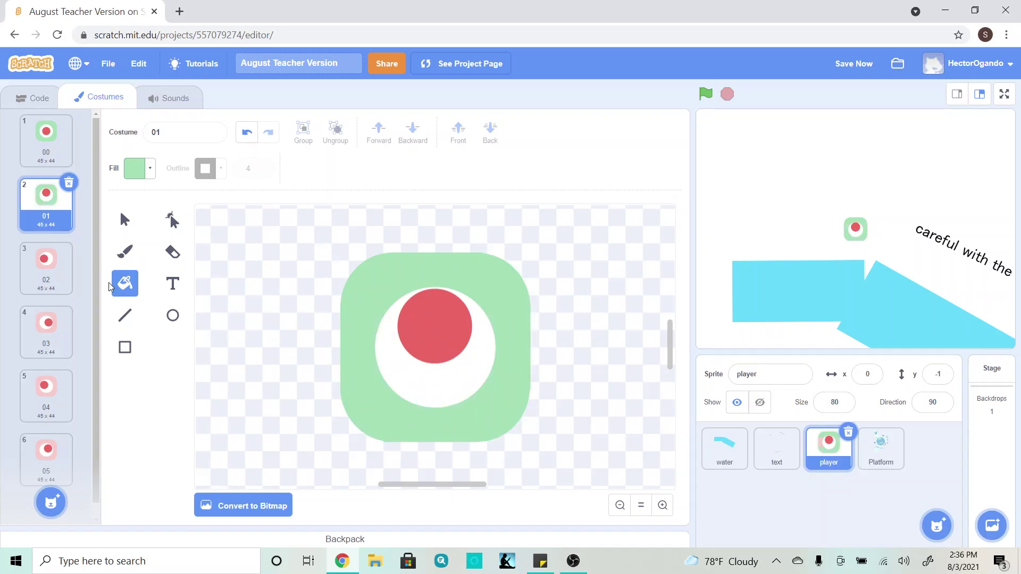
# - Fill all outer body segments of costume 02 with the same green
pyautogui.click(54, 274)
pyautogui.click(375, 267)
pyautogui.click(413, 270)
pyautogui.click(477, 282)
pyautogui.click(499, 336)
pyautogui.click(480, 411)
pyautogui.click(410, 423)
pyautogui.click(372, 418)
# - Fill all outer body segments of costume 03 with the same green
pyautogui.click(56, 327)
pyautogui.click(374, 277)
pyautogui.click(478, 278)
pyautogui.click(502, 289)
pyautogui.click(509, 375)
pyautogui.click(456, 413)
pyautogui.click(396, 420)
pyautogui.click(364, 378)
# - Fill all outer body segments of costume 04 with the same green
pyautogui.click(58, 393)
pyautogui.click(457, 264)
pyautogui.click(370, 273)
pyautogui.click(353, 338)
pyautogui.click(370, 401)
pyautogui.click(413, 416)
pyautogui.click(470, 418)
pyautogui.click(517, 371)
# - Fill all outer body segments of costume 05 with the same green
pyautogui.scroll(-1, 57, 429)
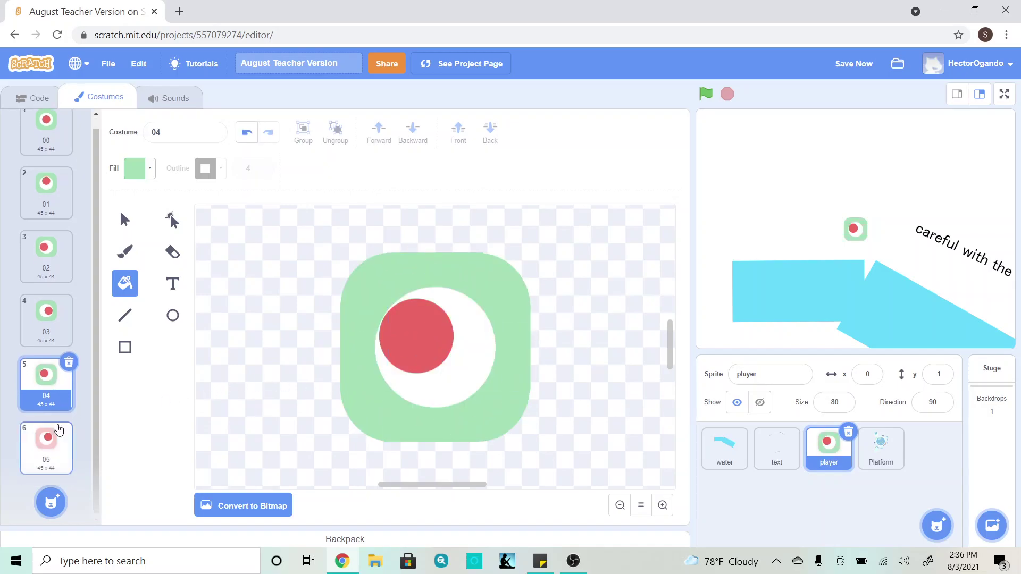
pyautogui.click(57, 430)
pyautogui.click(370, 288)
pyautogui.click(434, 269)
pyautogui.click(489, 280)
pyautogui.click(503, 358)
pyautogui.click(445, 419)
pyautogui.click(370, 420)
pyautogui.click(371, 374)
# - Fill the small inner circle of costume 00 with yellow, using color 18, saturation 45 and brightness 100
pyautogui.scroll(1, 55, 169)
pyautogui.click(55, 169)
pyautogui.click(151, 169)
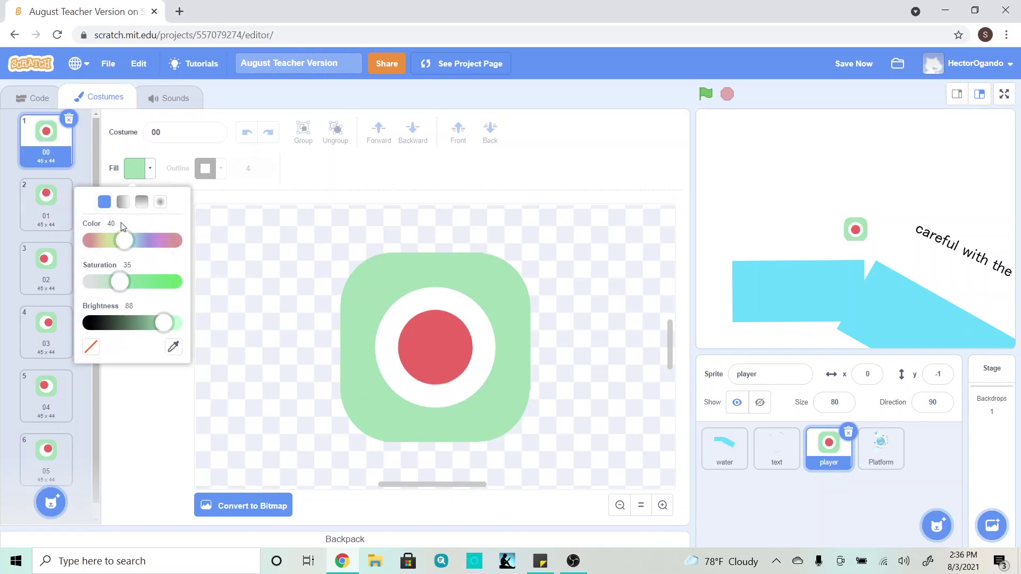
pyautogui.moveTo(130, 244); pyautogui.dragTo(140, 284)
pyautogui.moveTo(109, 243); pyautogui.dragTo(105, 244)
pyautogui.moveTo(163, 314); pyautogui.dragTo(184, 326)
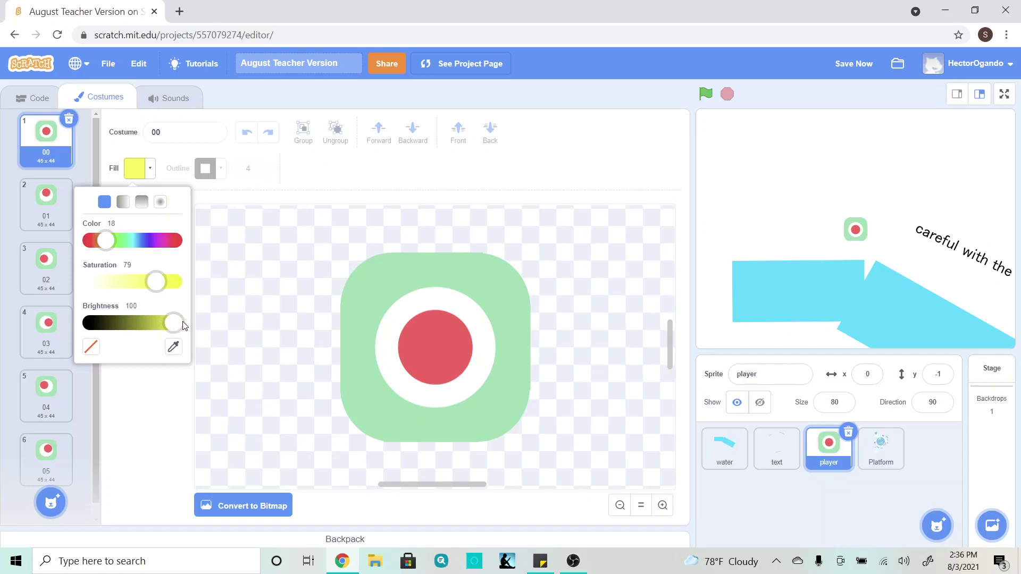
pyautogui.moveTo(160, 285); pyautogui.dragTo(128, 285)
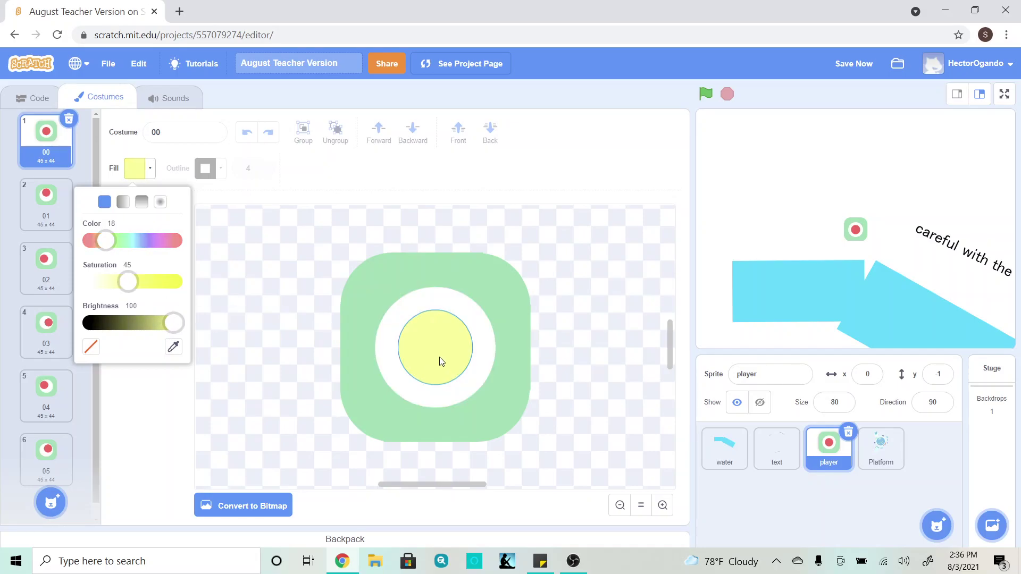
pyautogui.click(439, 353)
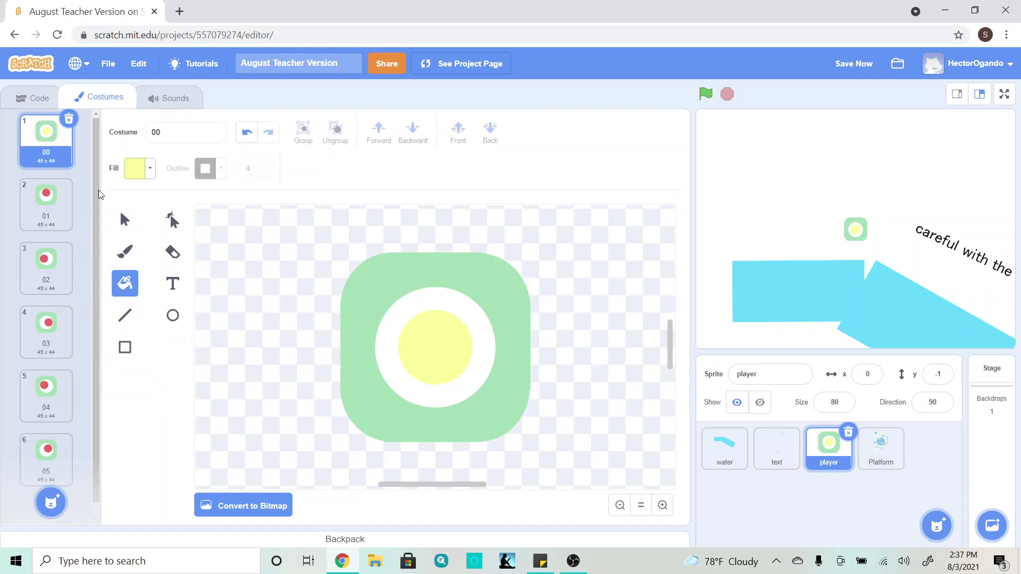
# - Raise the yellow fill's saturation to 83 and refill the small inner circle of costume 00 with it
pyautogui.click(149, 170)
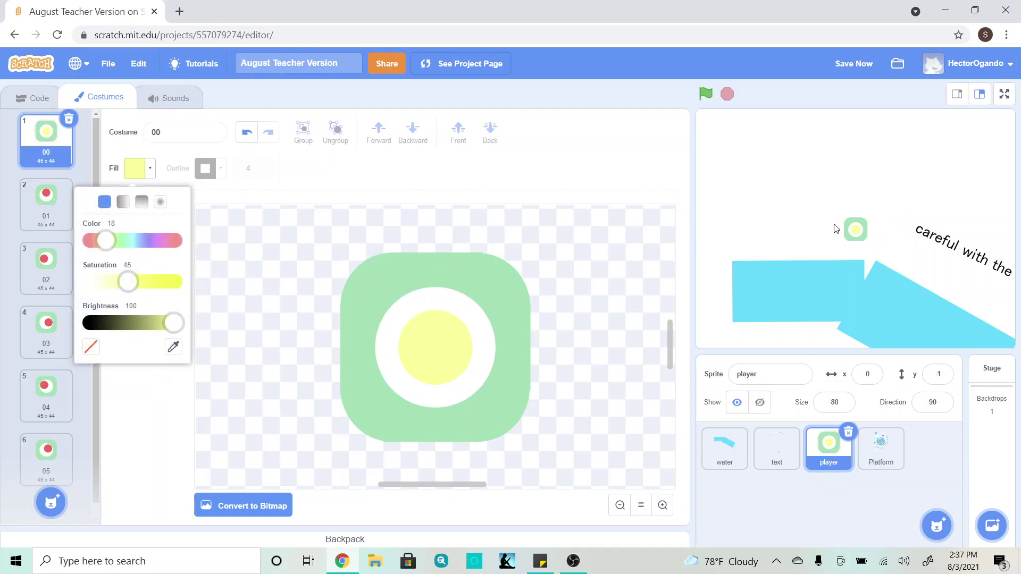
pyautogui.moveTo(148, 287); pyautogui.dragTo(159, 287)
pyautogui.click(433, 346)
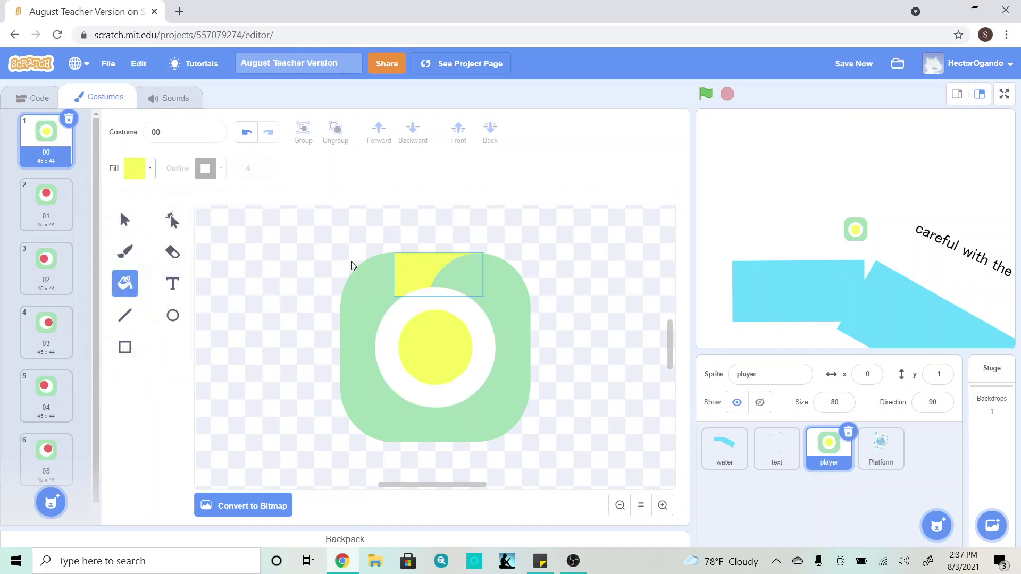
# - Fill the small inner circle with the same bright yellow in costumes 01, 02, 03, 04 and 05
pyautogui.click(46, 205)
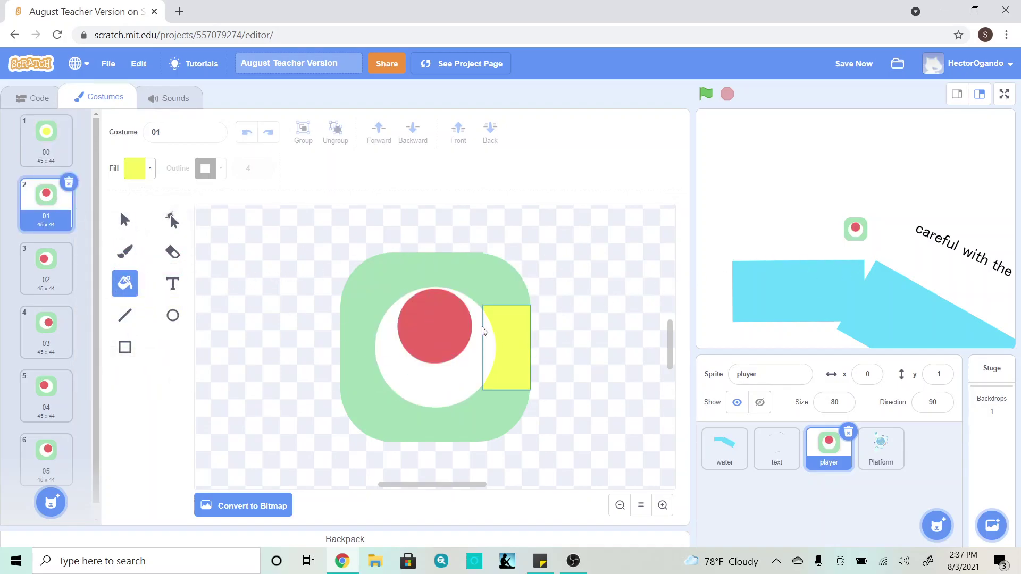
pyautogui.click(435, 331)
pyautogui.click(46, 261)
pyautogui.click(425, 340)
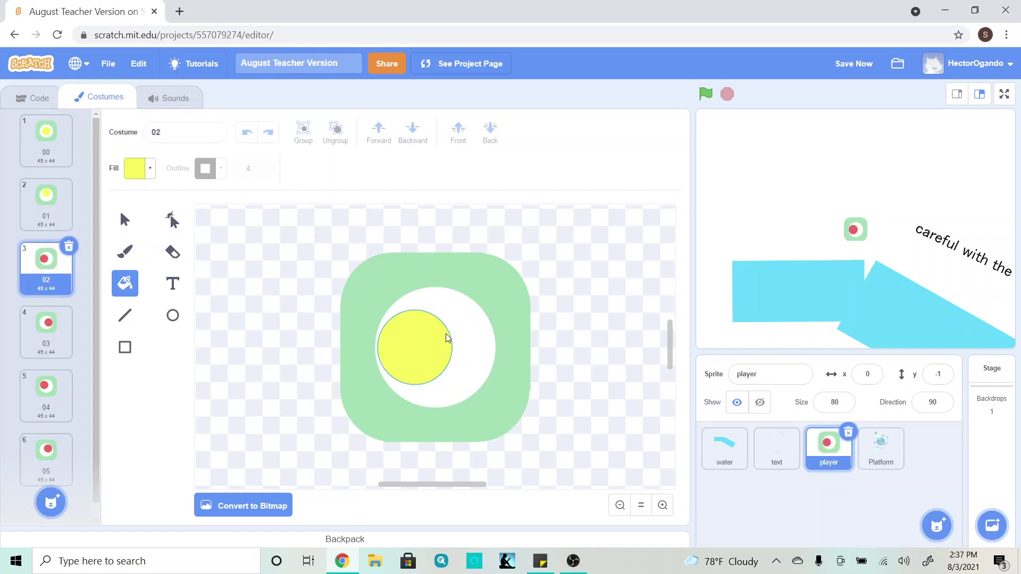
pyautogui.click(46, 327)
pyautogui.click(425, 343)
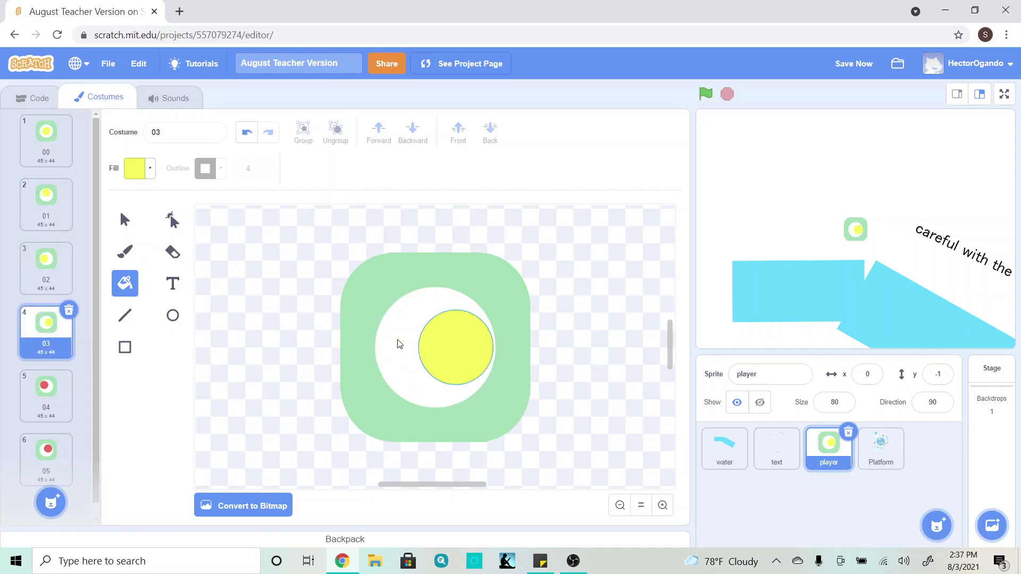
pyautogui.click(51, 388)
pyautogui.click(420, 357)
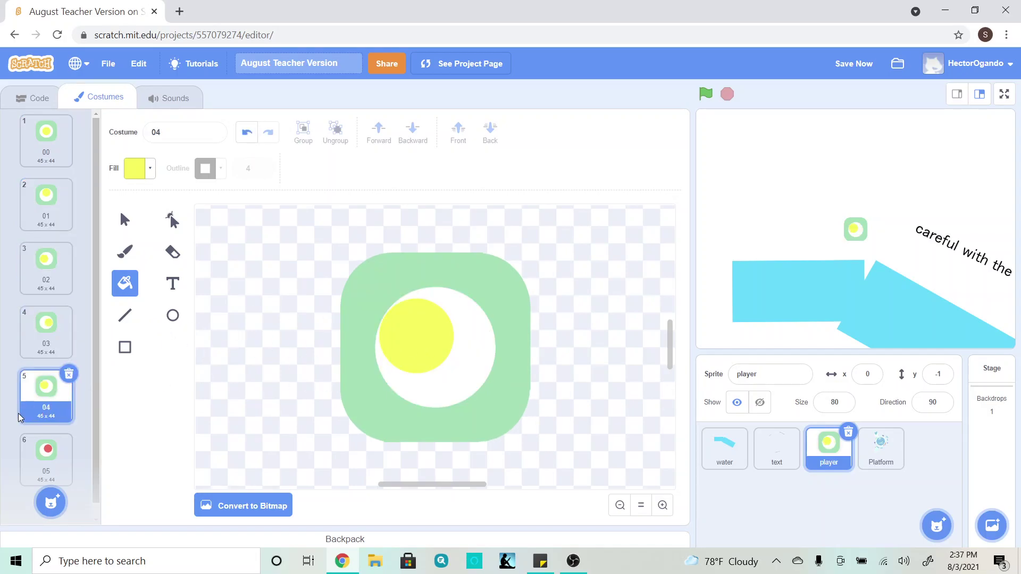
pyautogui.click(52, 446)
pyautogui.click(449, 345)
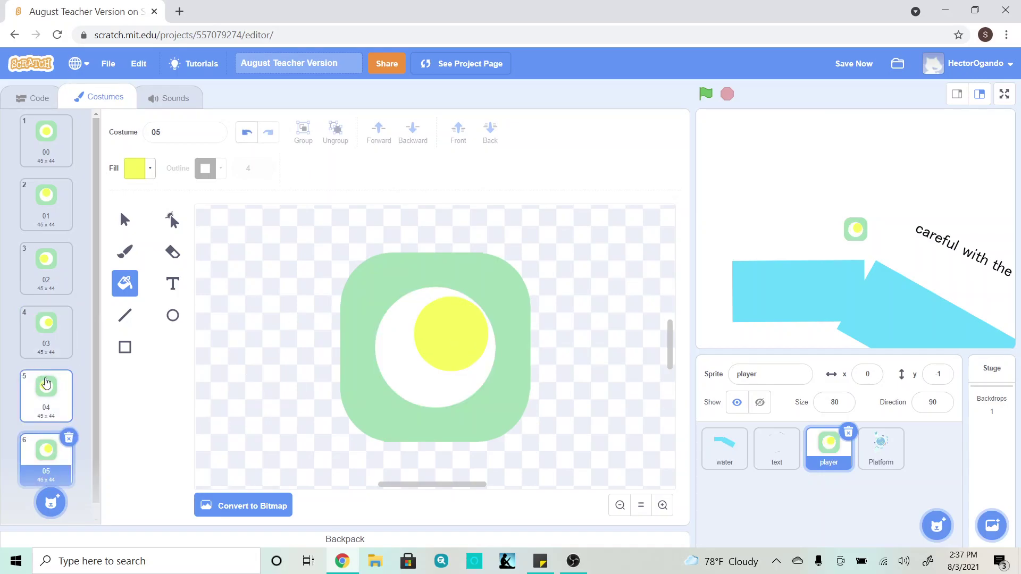
# - Fill the white circle around the yellow center of costume 00 with light purple
pyautogui.click(46, 136)
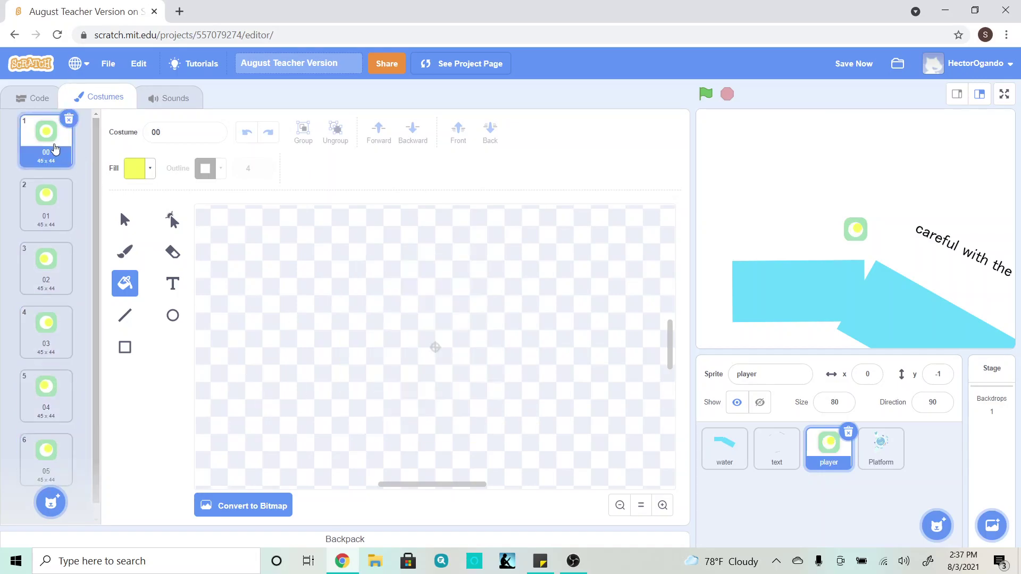
pyautogui.click(150, 168)
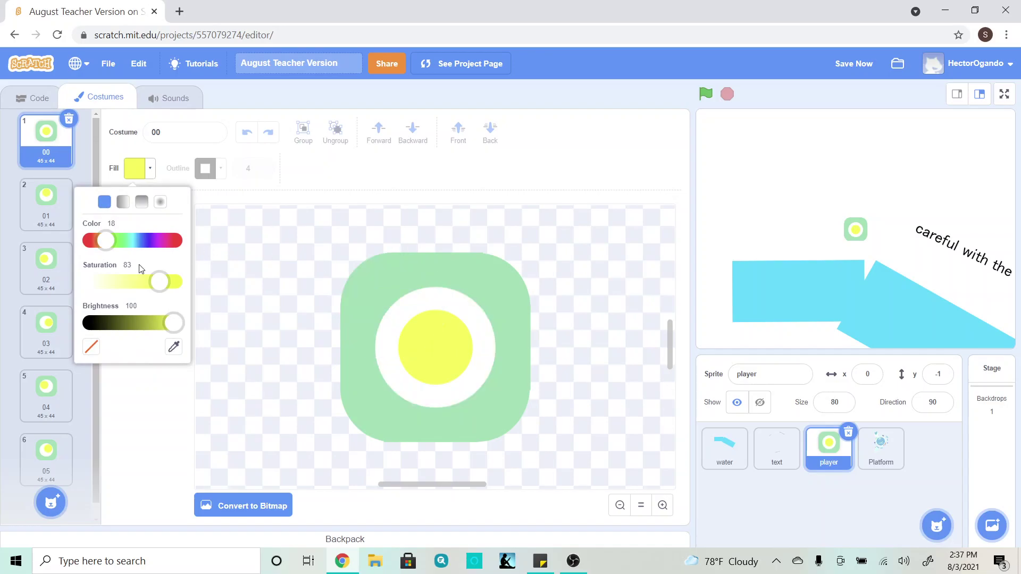
pyautogui.click(155, 242)
pyautogui.moveTo(159, 282); pyautogui.dragTo(110, 288)
pyautogui.click(406, 304)
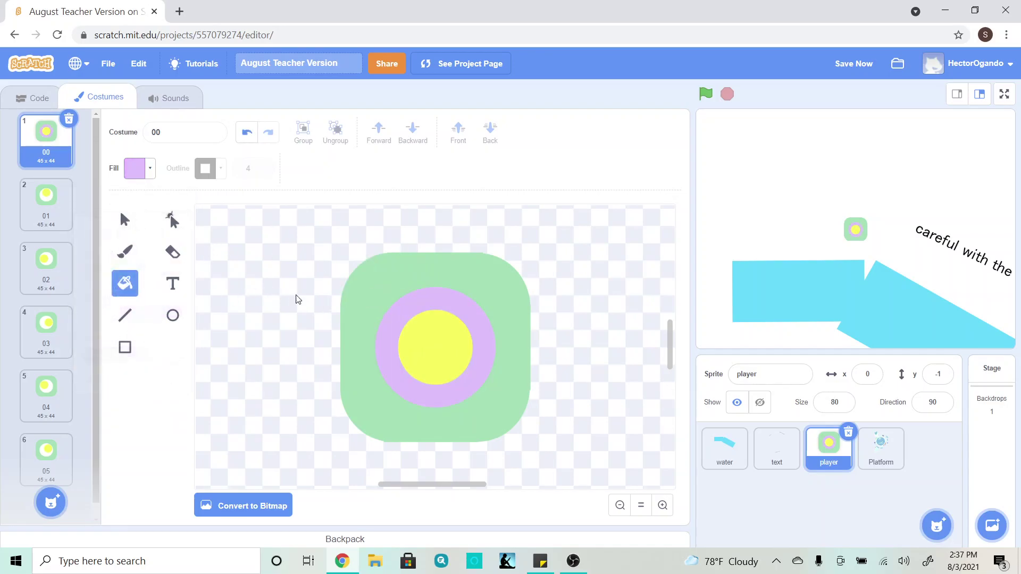
# - Fill the white circle with the same light purple in costumes 01 through 05, and return to costume 00
pyautogui.click(59, 207)
pyautogui.click(409, 366)
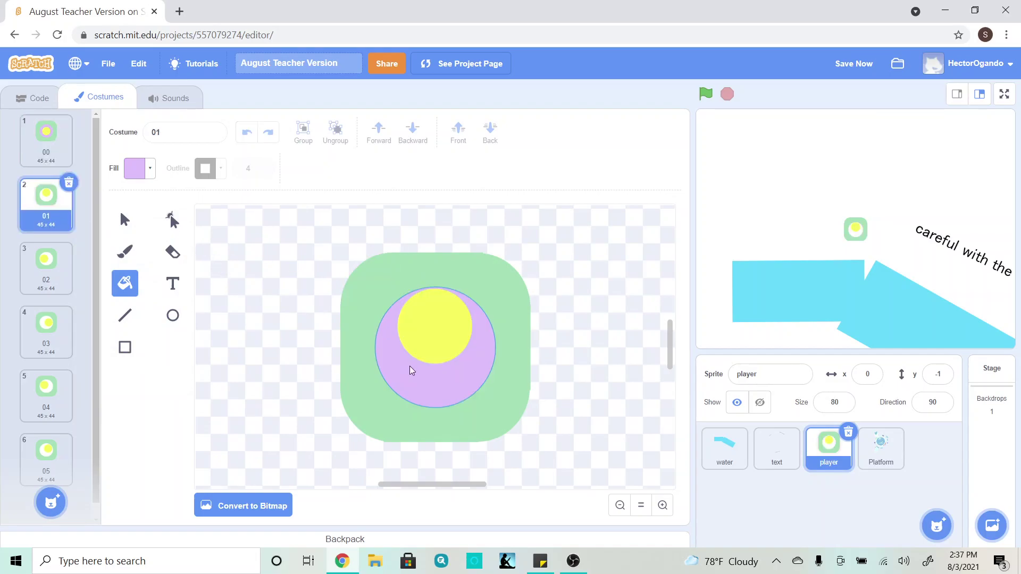
pyautogui.click(47, 281)
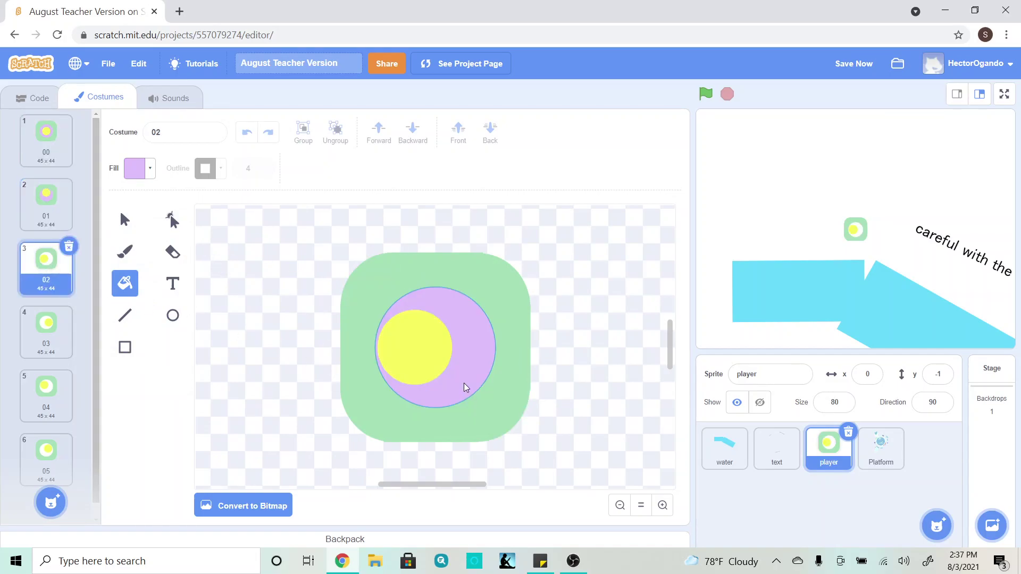
pyautogui.click(464, 383)
pyautogui.click(53, 340)
pyautogui.click(401, 389)
pyautogui.click(47, 393)
pyautogui.click(374, 381)
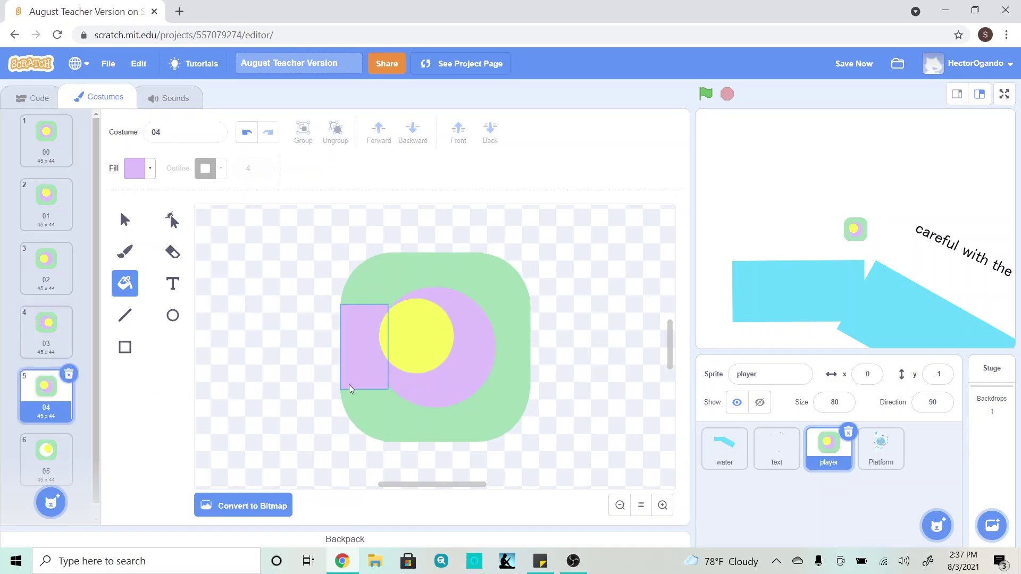
pyautogui.click(56, 452)
pyautogui.click(411, 393)
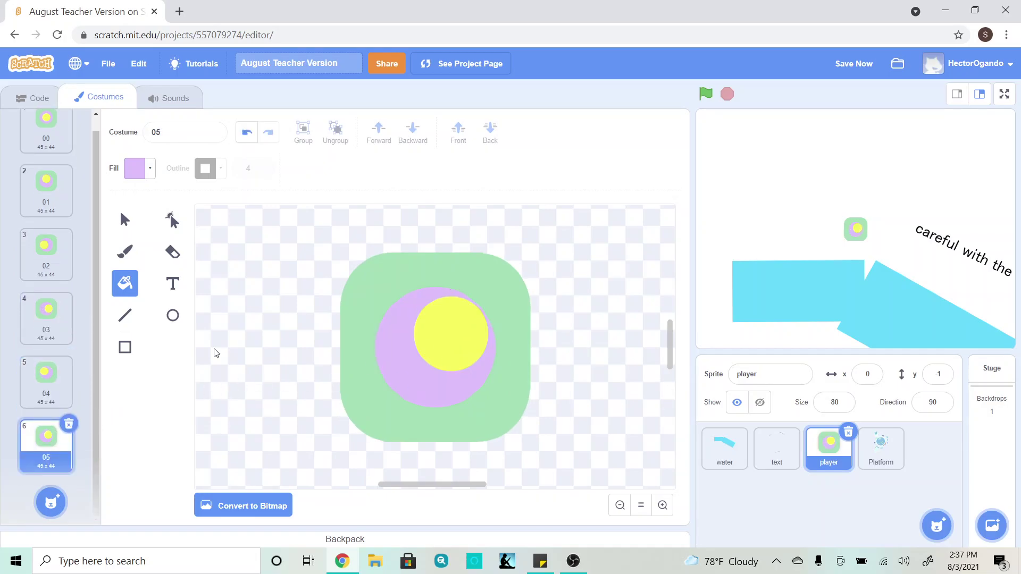
pyautogui.scroll(1, 64, 296)
pyautogui.click(56, 159)
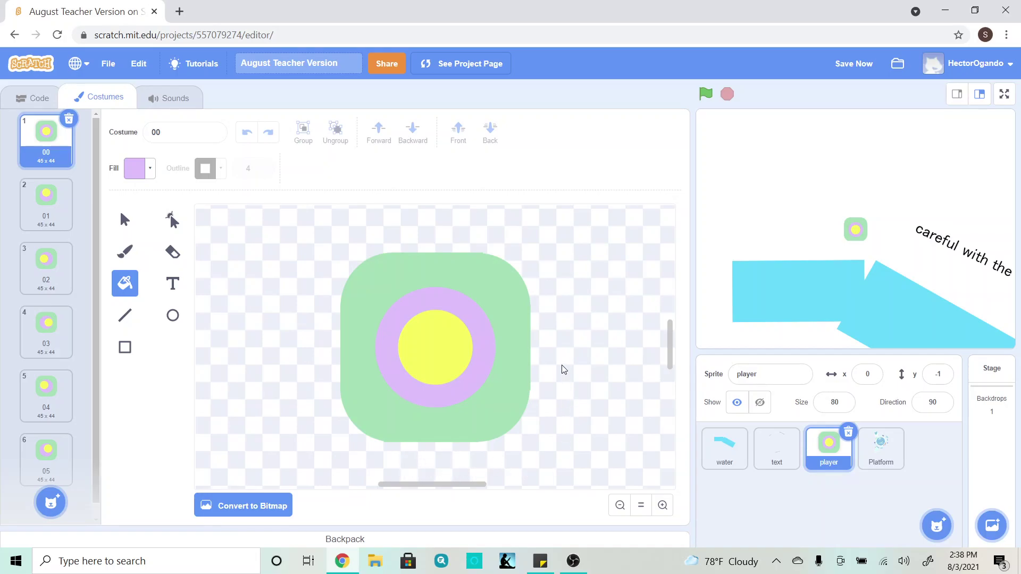
# - View costume Pink2 of the Platform sprite with the Select tool active
pyautogui.click(880, 457)
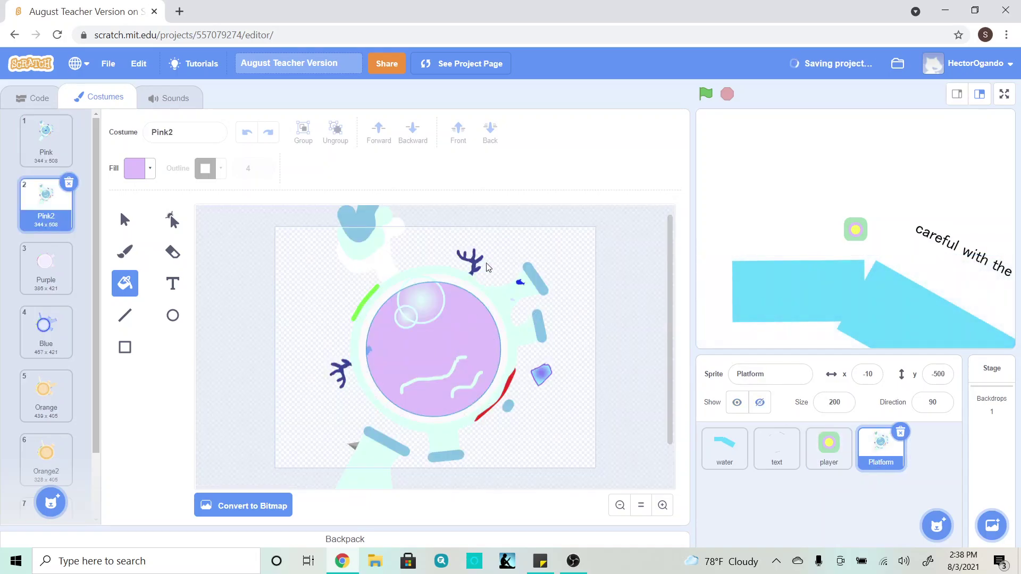
pyautogui.click(124, 220)
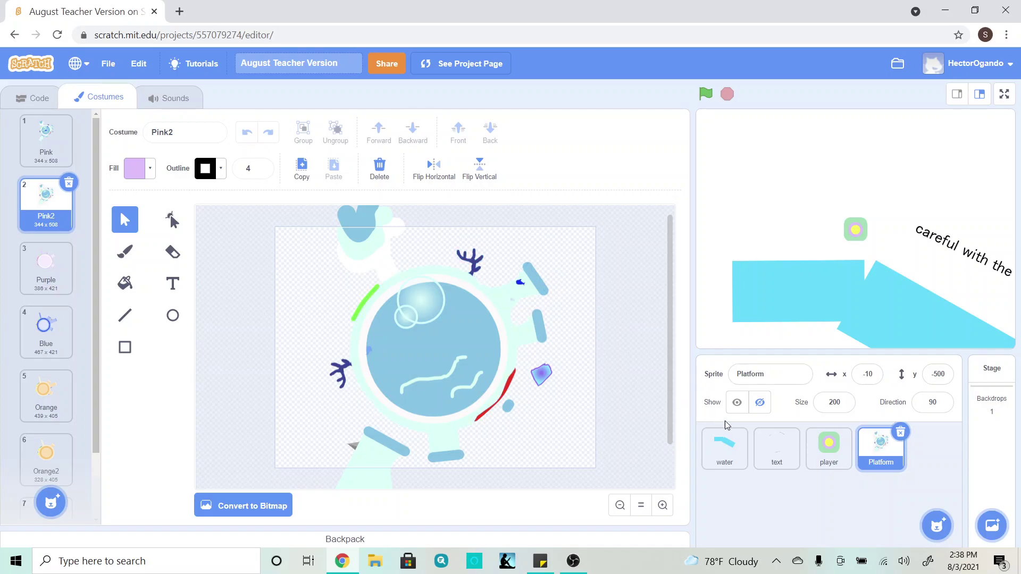
# - Paint three light purple eyelashes above the eye in the player sprite's costume 00 with the Brush at size 4
pyautogui.click(822, 457)
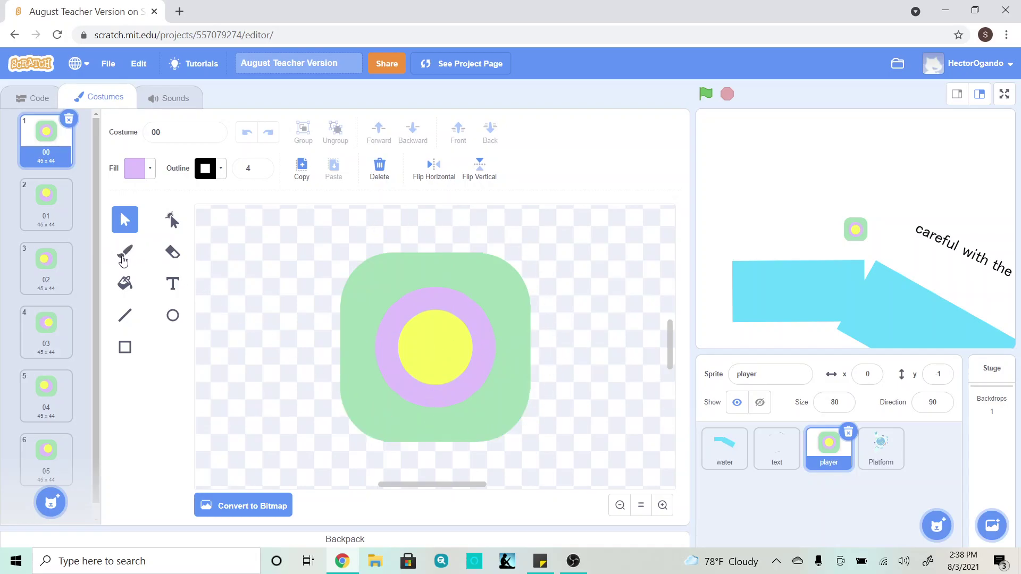
pyautogui.click(126, 255)
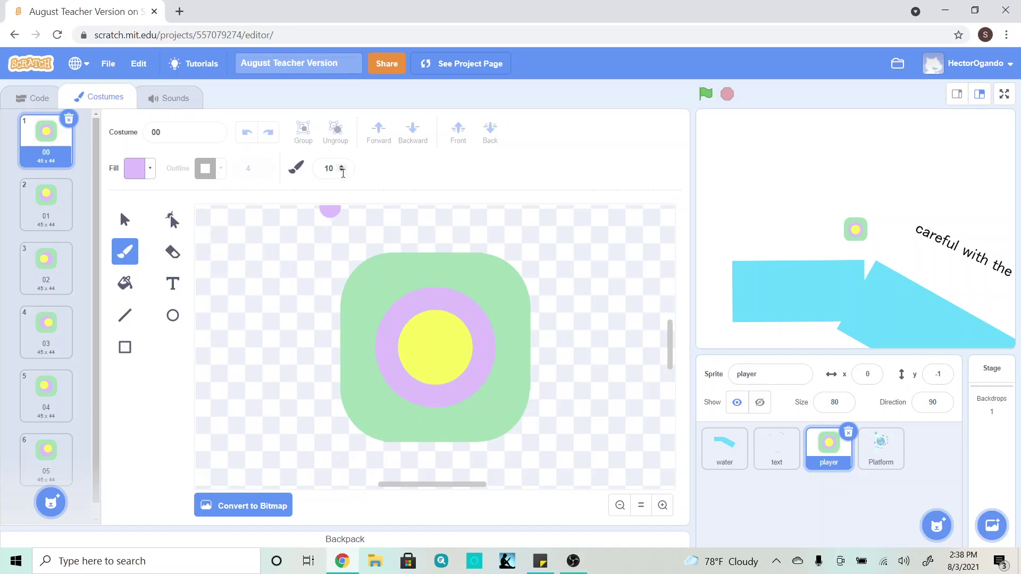
pyautogui.doubleClick(342, 171)
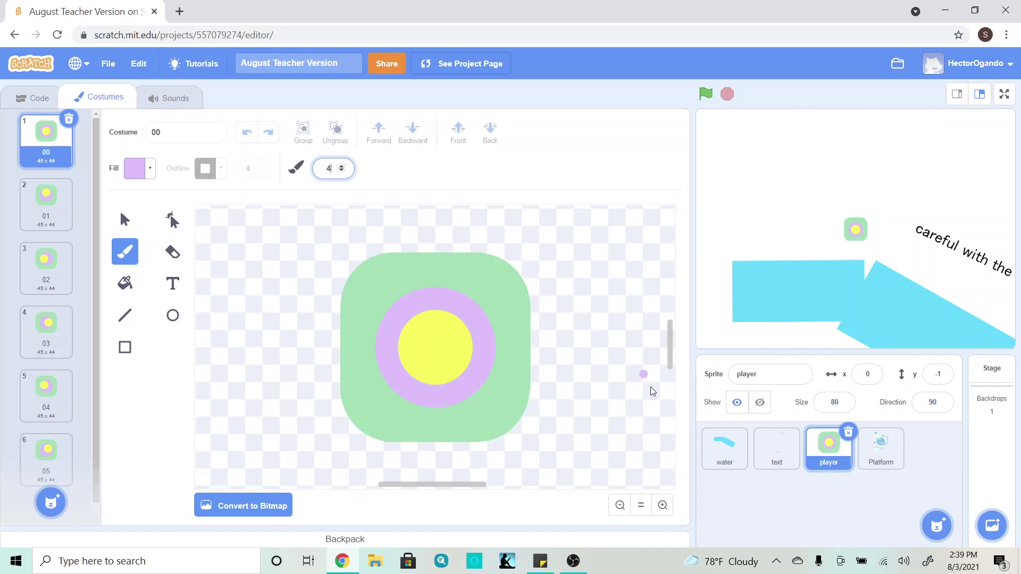
pyautogui.scroll(3, 632, 396)
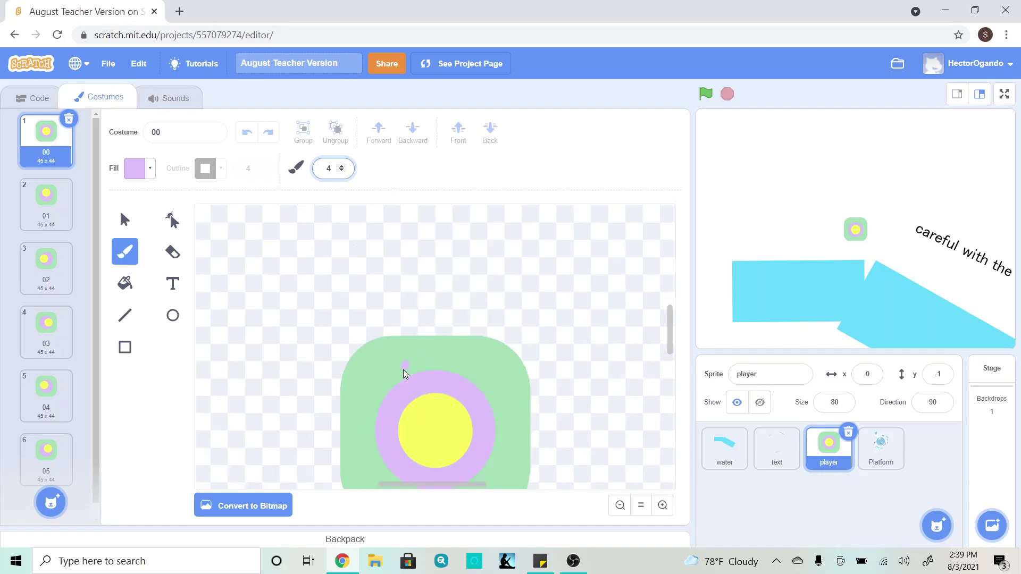
pyautogui.moveTo(394, 389); pyautogui.dragTo(370, 351)
pyautogui.moveTo(438, 356); pyautogui.dragTo(435, 327)
pyautogui.moveTo(475, 382); pyautogui.dragTo(511, 363)
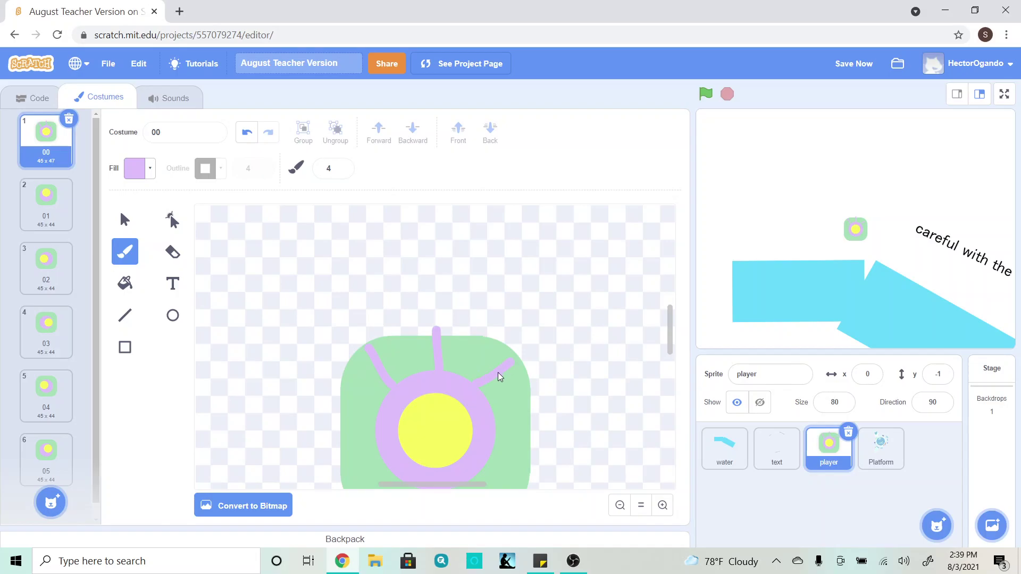
# - Dot small light purple freckles beside the eye, three on the left cheek and four on the right cheek
pyautogui.scroll(-3, 467, 405)
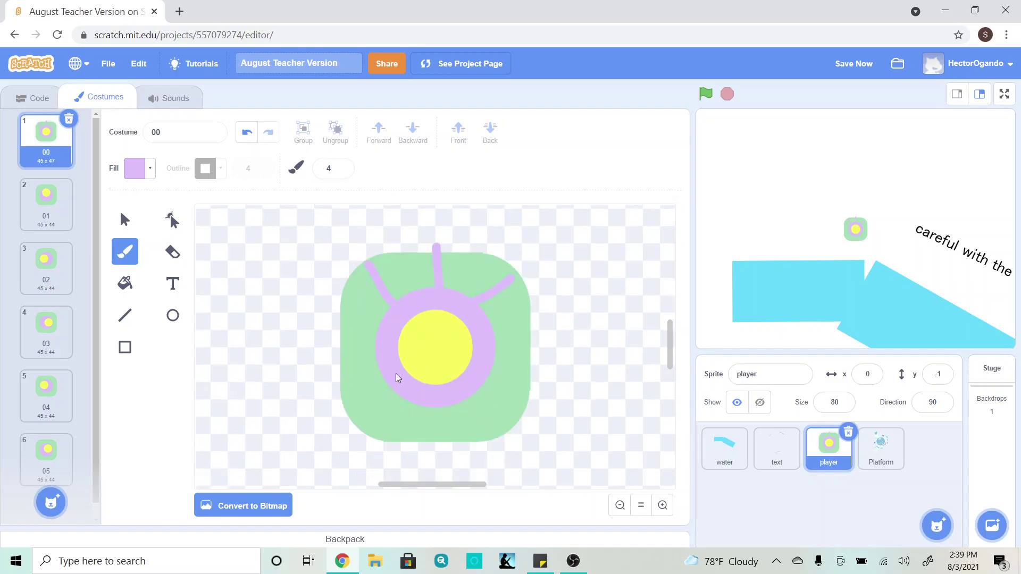
pyautogui.click(358, 373)
pyautogui.click(369, 372)
pyautogui.click(365, 399)
pyautogui.click(517, 368)
# - Paint a pointed tip on top of the head in light green with Color 27, and fill its interior
pyautogui.scroll(3, 296, 287)
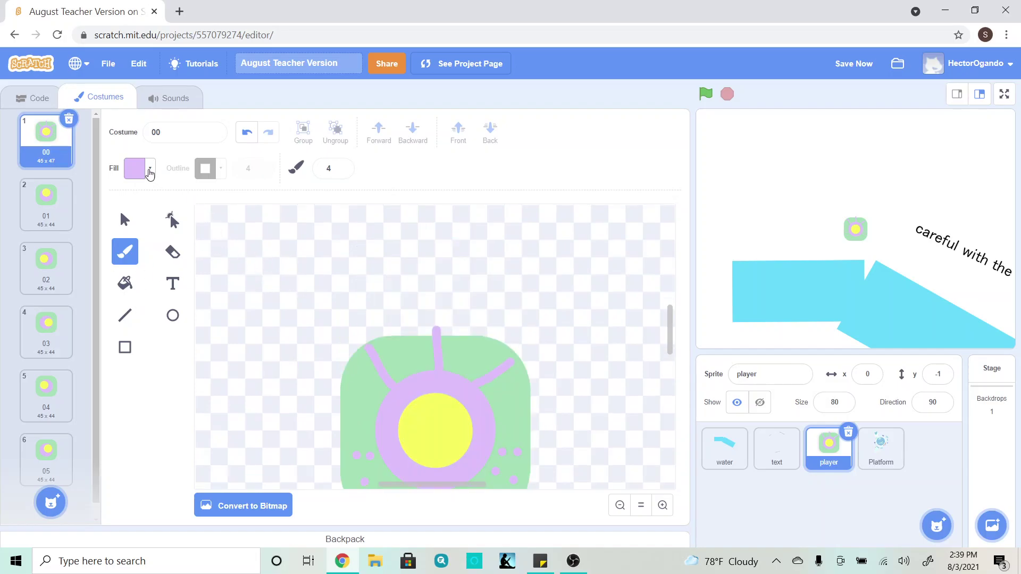
pyautogui.click(150, 169)
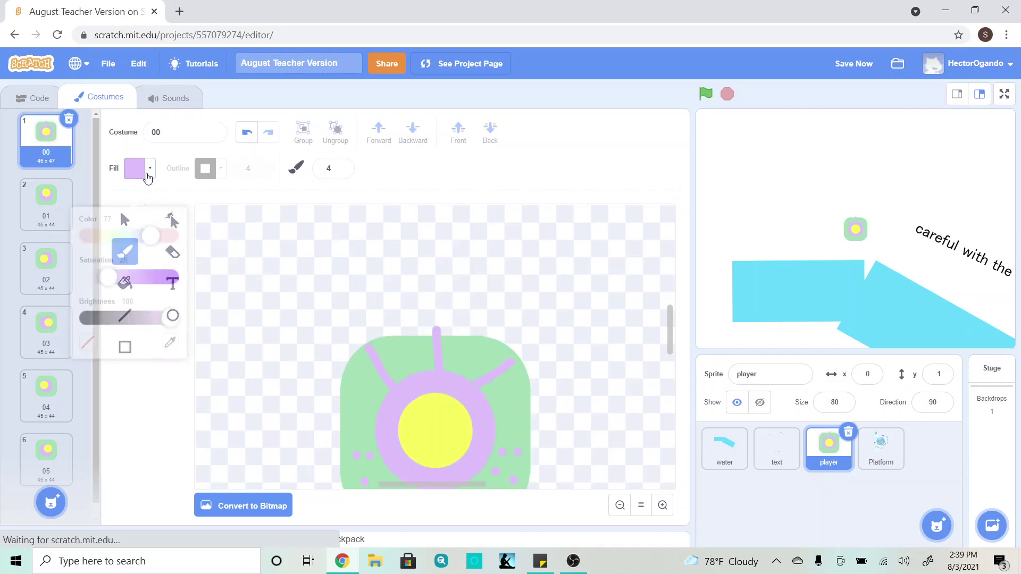
pyautogui.click(118, 216)
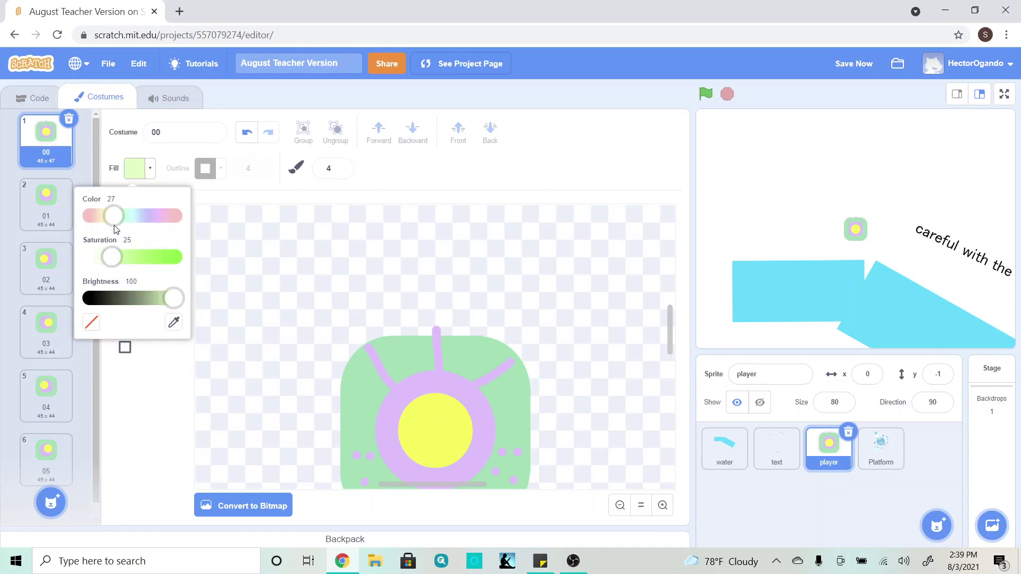
pyautogui.click(145, 428)
pyautogui.moveTo(384, 339)
pyautogui.mouseDown()
pyautogui.moveTo(401, 337)
pyautogui.moveTo(428, 302)
pyautogui.moveTo(437, 267)
pyautogui.moveTo(451, 326)
pyautogui.moveTo(475, 339)
pyautogui.moveTo(379, 338)
pyautogui.mouseUp()
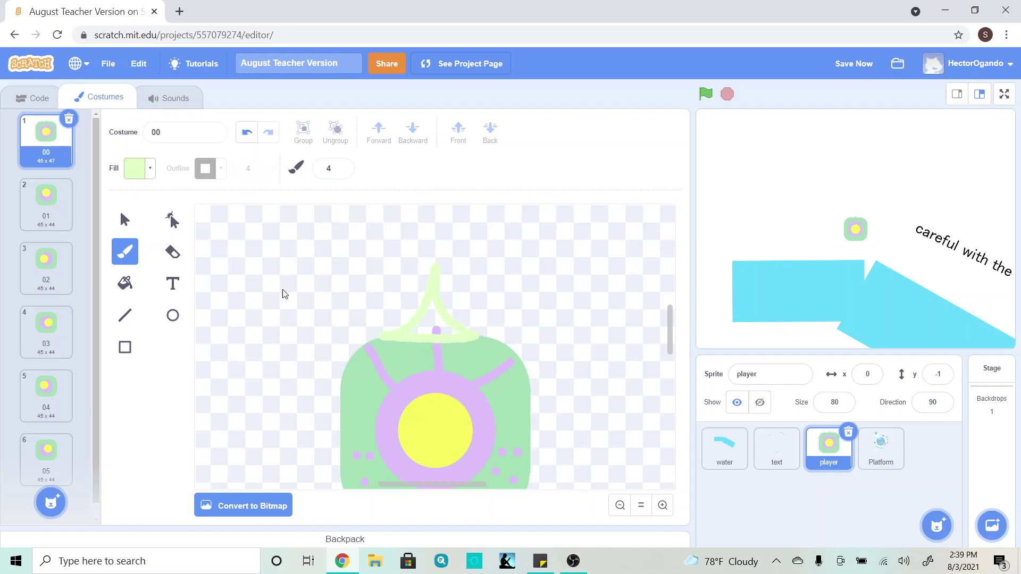
pyautogui.click(126, 284)
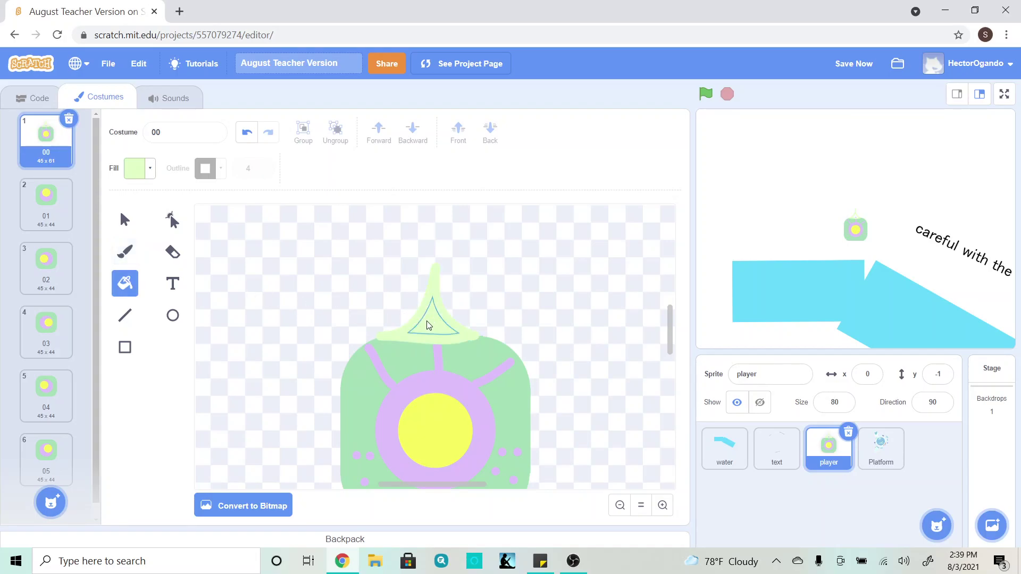
pyautogui.click(419, 323)
# - Send the light green pointed tip on the head behind all other shapes
pyautogui.click(125, 219)
pyautogui.click(427, 301)
pyautogui.click(494, 138)
pyautogui.click(522, 291)
# - Paint a wide smiling mouth in the same light green below the eye with the Brush
pyautogui.scroll(-3, 550, 330)
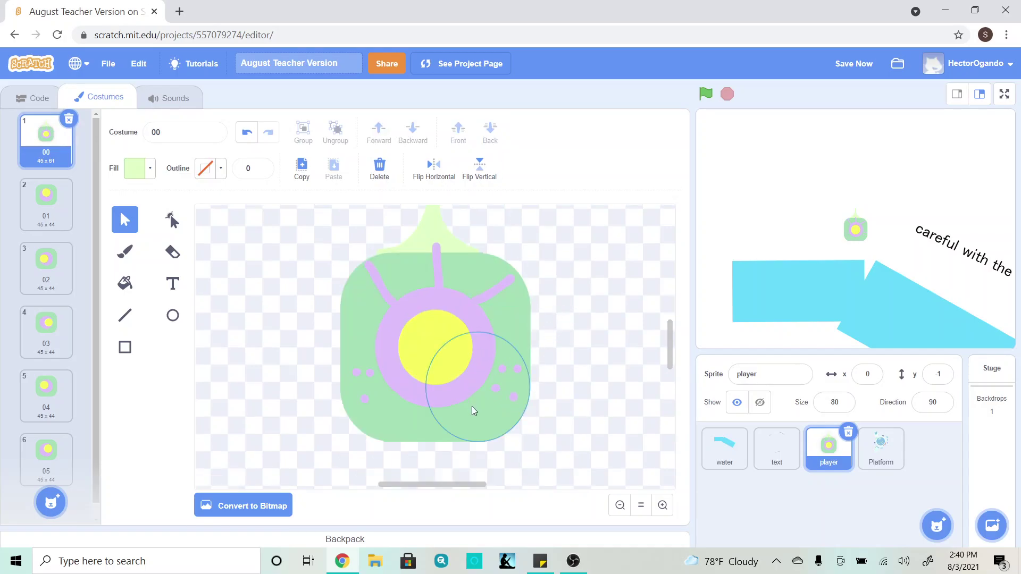
pyautogui.click(121, 257)
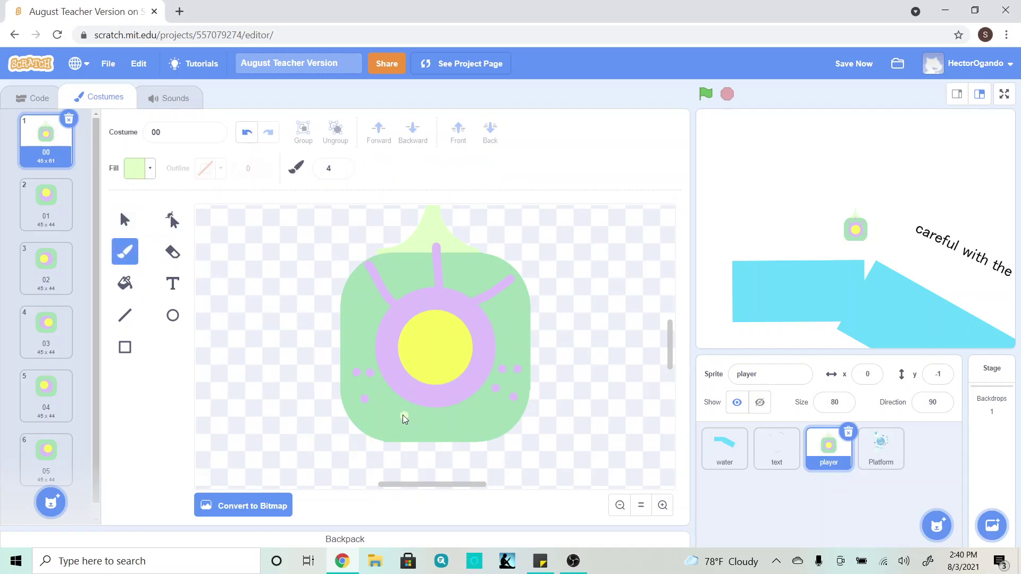
pyautogui.moveTo(397, 414)
pyautogui.mouseDown()
pyautogui.moveTo(484, 417)
pyautogui.moveTo(425, 437)
pyautogui.moveTo(389, 410)
pyautogui.moveTo(407, 425)
pyautogui.moveTo(468, 426)
pyautogui.mouseUp()
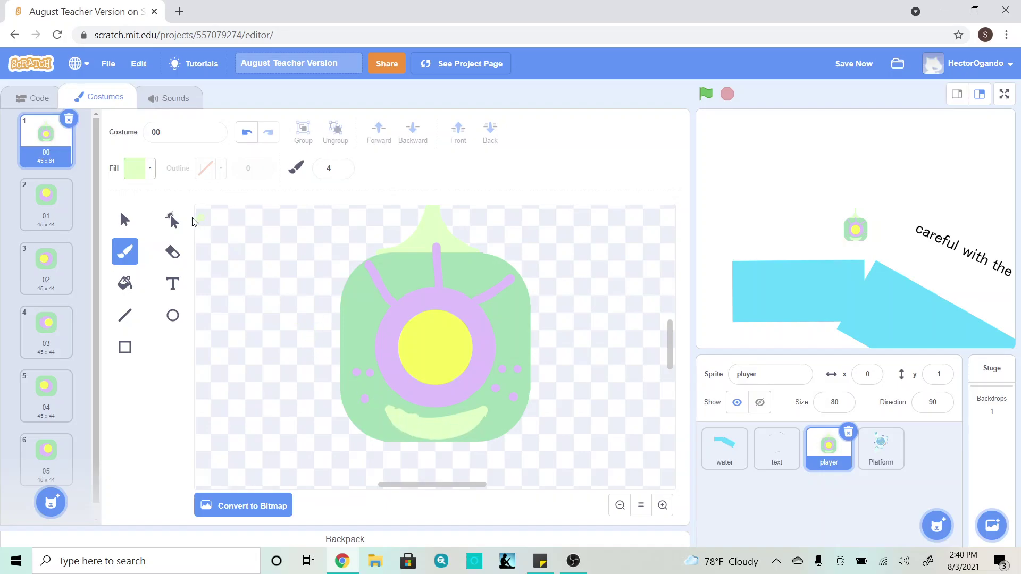
# - Sample the eye ring's light purple and paint two small teeth inside the mouth with brush size 2
pyautogui.click(149, 171)
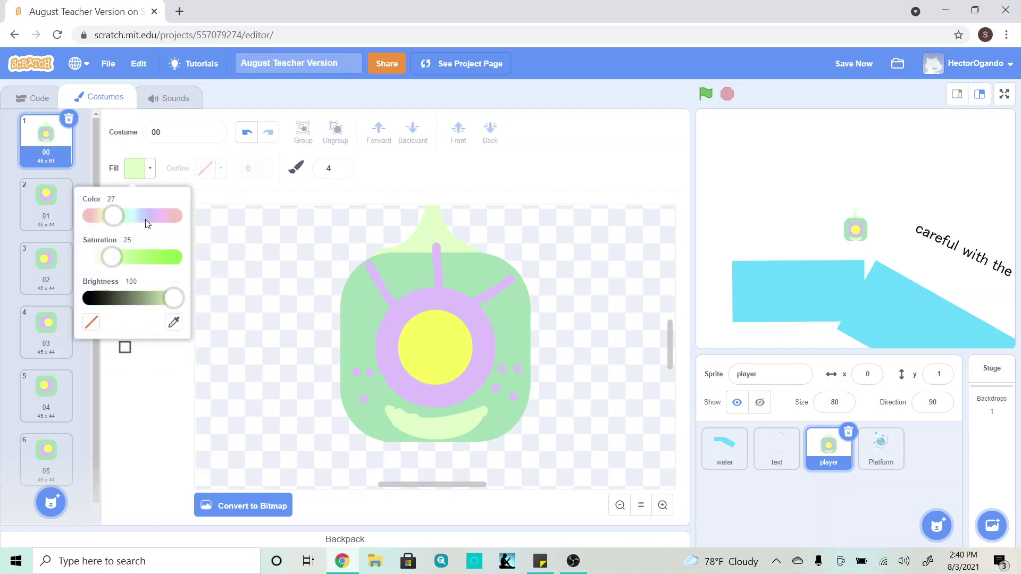
pyautogui.click(173, 322)
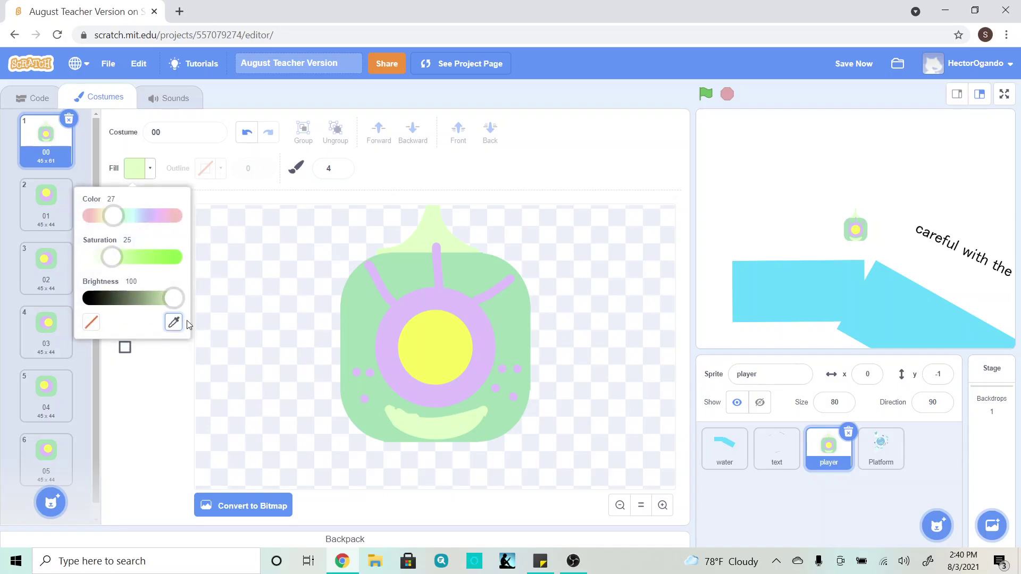
pyautogui.click(388, 329)
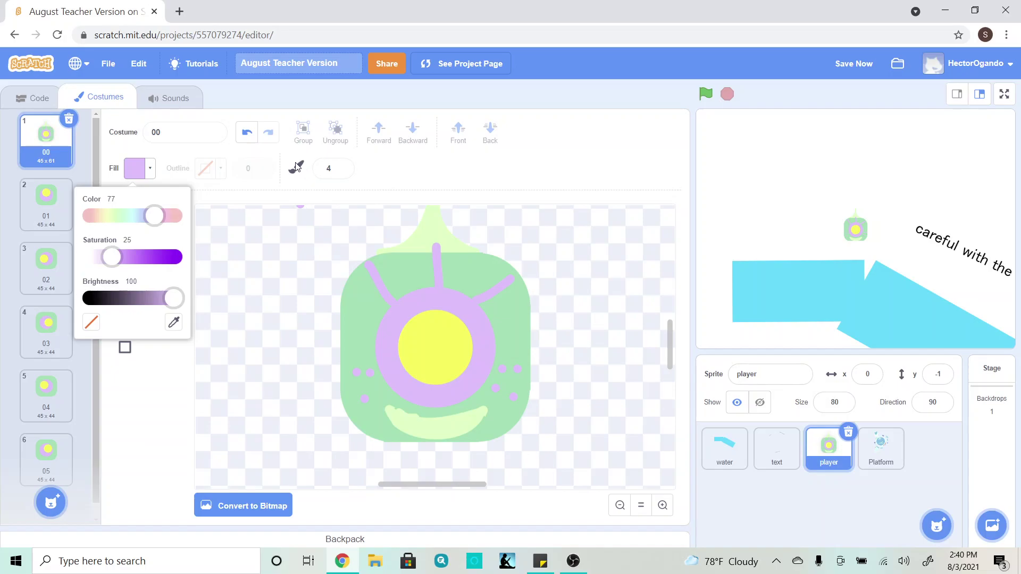
pyautogui.click(298, 167)
pyautogui.click(343, 171)
pyautogui.click(343, 170)
pyautogui.moveTo(404, 412); pyautogui.dragTo(404, 416)
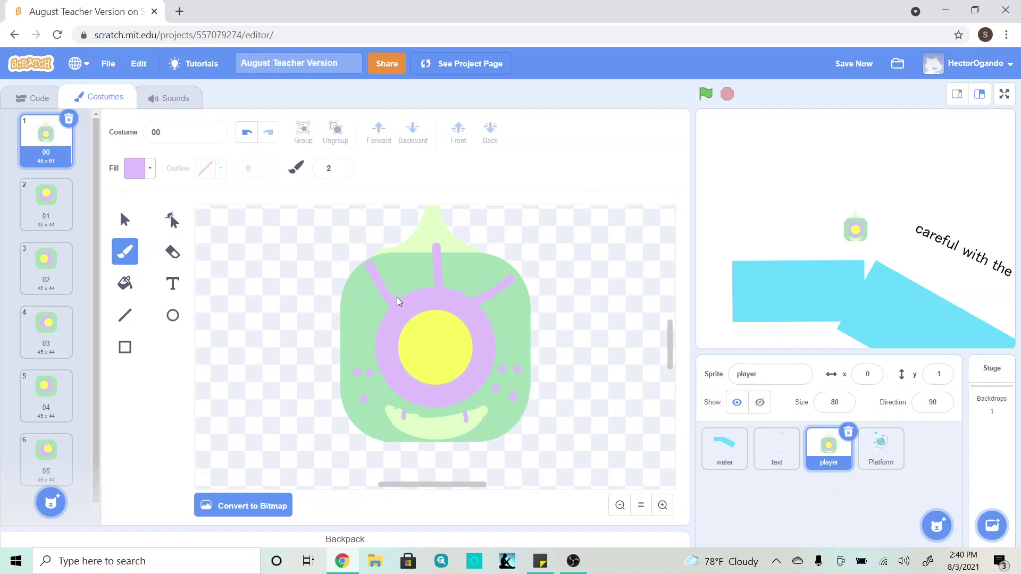
pyautogui.click(200, 341)
pyautogui.click(196, 288)
# - Sample the body's green, outline a curved horn on the left side of the head, and fill it
pyautogui.click(149, 170)
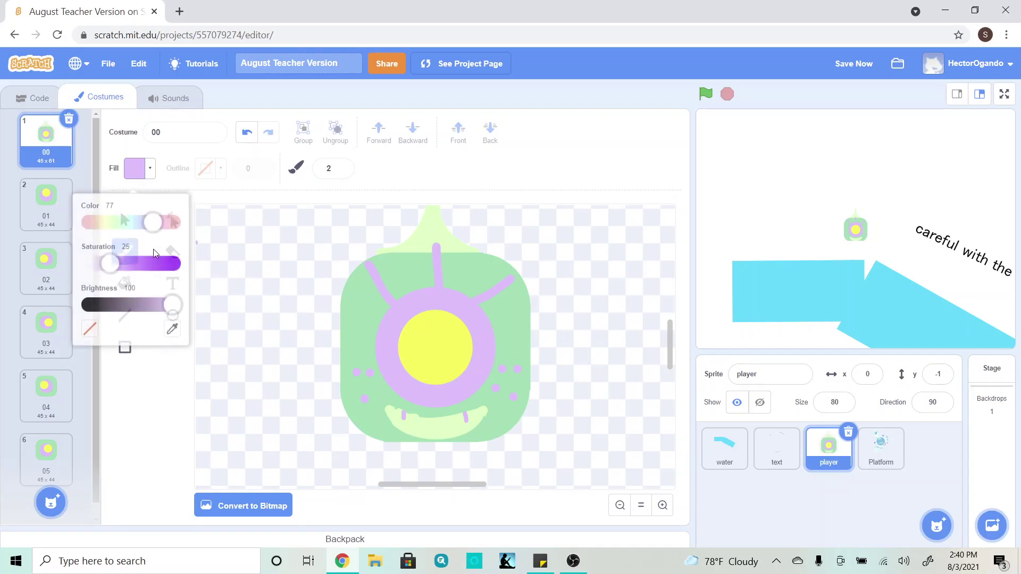
pyautogui.click(345, 301)
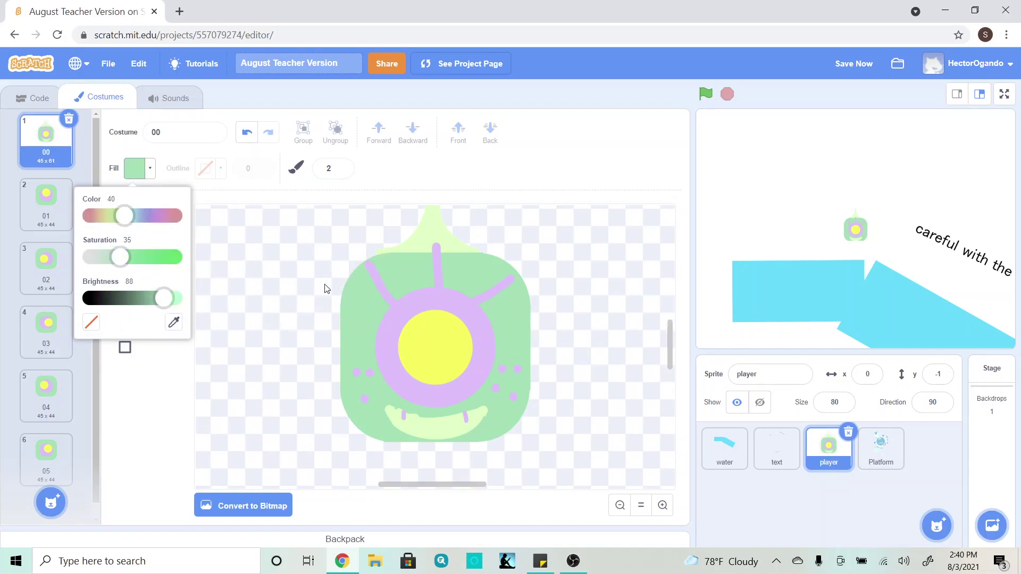
pyautogui.click(166, 409)
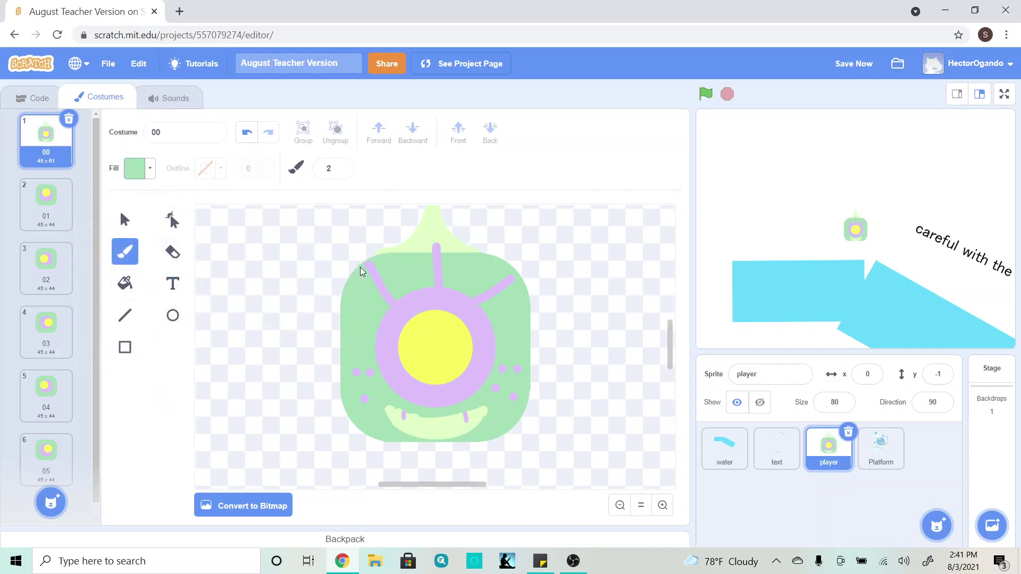
pyautogui.moveTo(356, 275)
pyautogui.mouseDown()
pyautogui.moveTo(317, 230)
pyautogui.moveTo(309, 278)
pyautogui.moveTo(326, 303)
pyautogui.moveTo(353, 309)
pyautogui.moveTo(368, 293)
pyautogui.mouseUp()
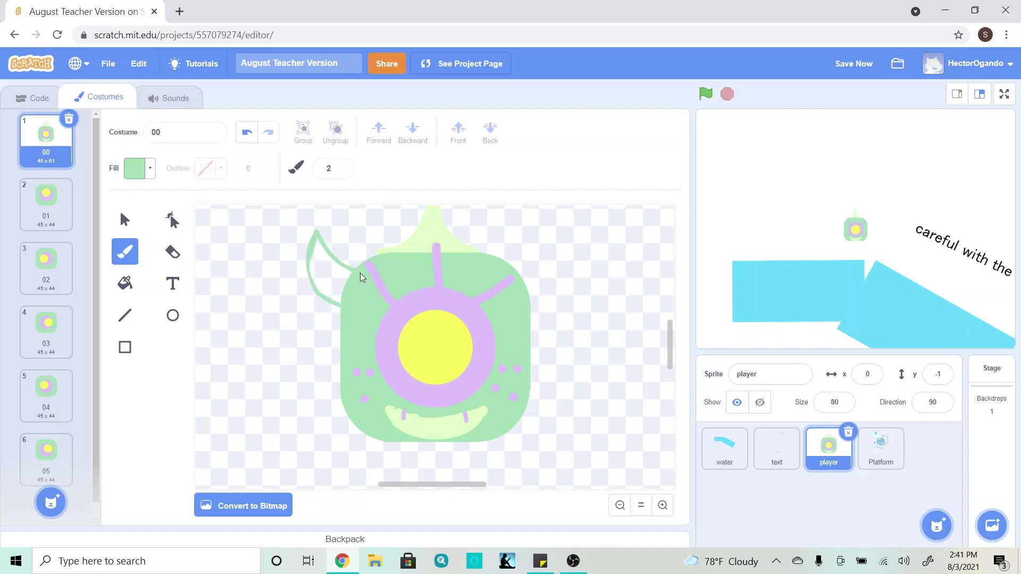
pyautogui.click(125, 282)
pyautogui.click(336, 282)
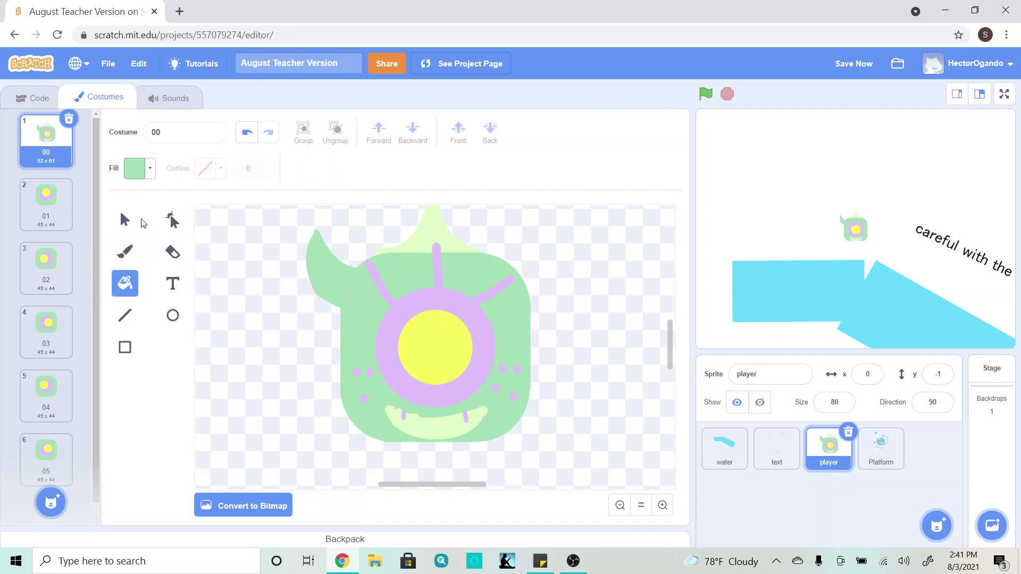
# - Duplicate the left horn, flip the copy horizontally, and place it on the right side of the head
pyautogui.click(126, 220)
pyautogui.click(320, 280)
pyautogui.click(301, 168)
pyautogui.click(331, 171)
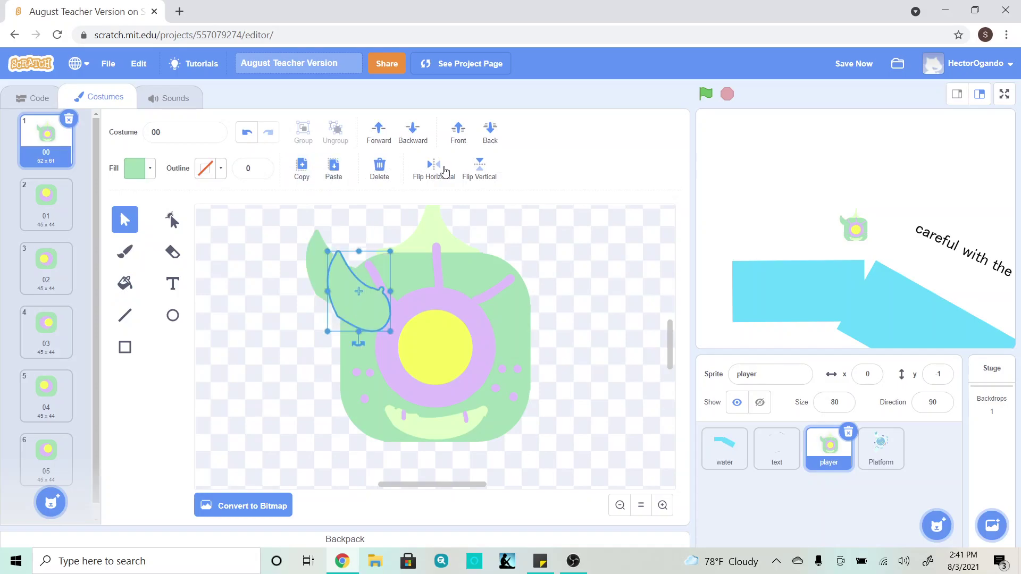
pyautogui.click(434, 166)
pyautogui.moveTo(362, 304); pyautogui.dragTo(563, 407)
pyautogui.click(567, 285)
pyautogui.click(540, 282)
pyautogui.click(586, 337)
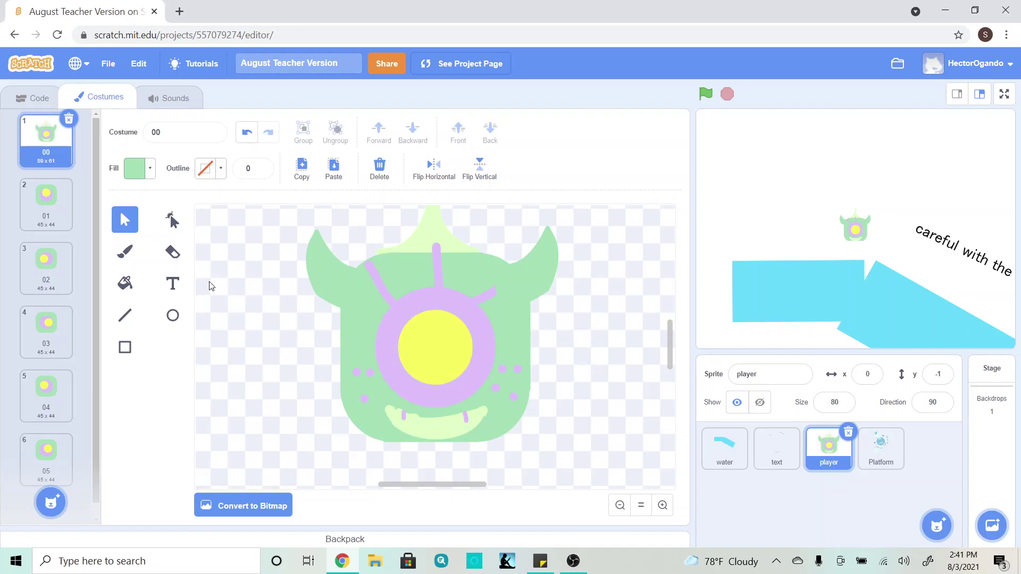
# - View player costume 01 and return to costume 00
pyautogui.click(41, 199)
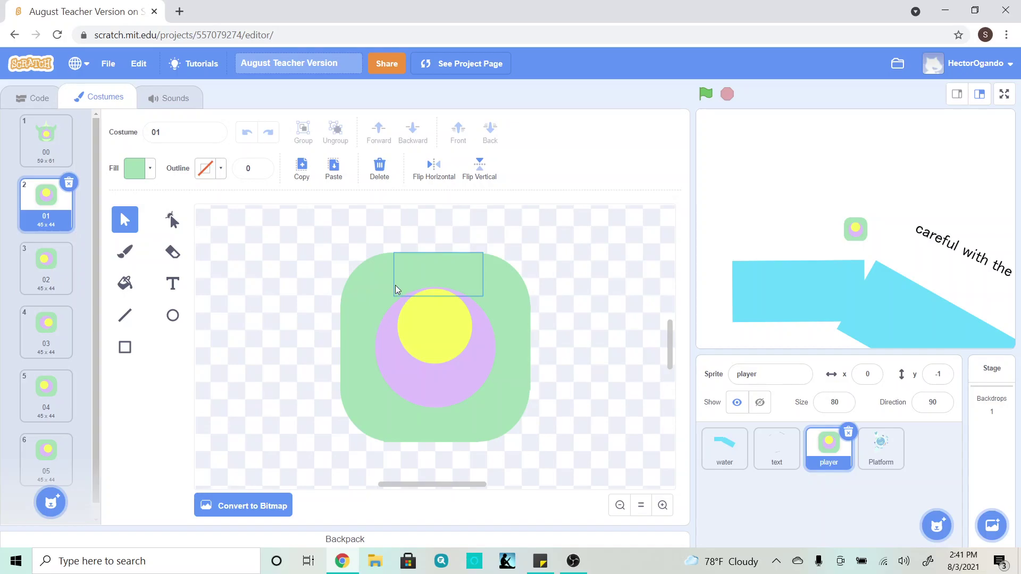
pyautogui.moveTo(391, 295); pyautogui.dragTo(454, 281)
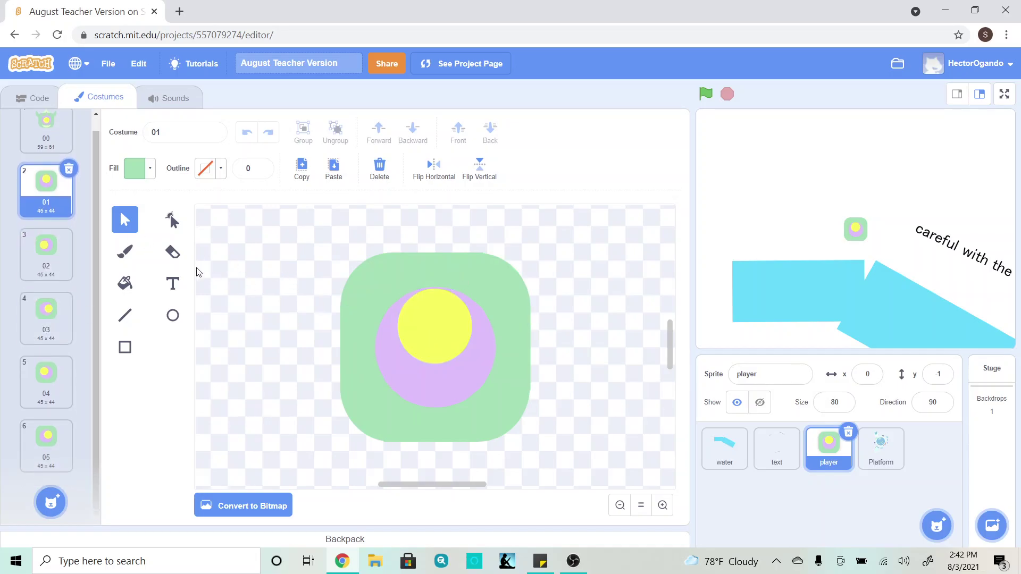
pyautogui.click(50, 163)
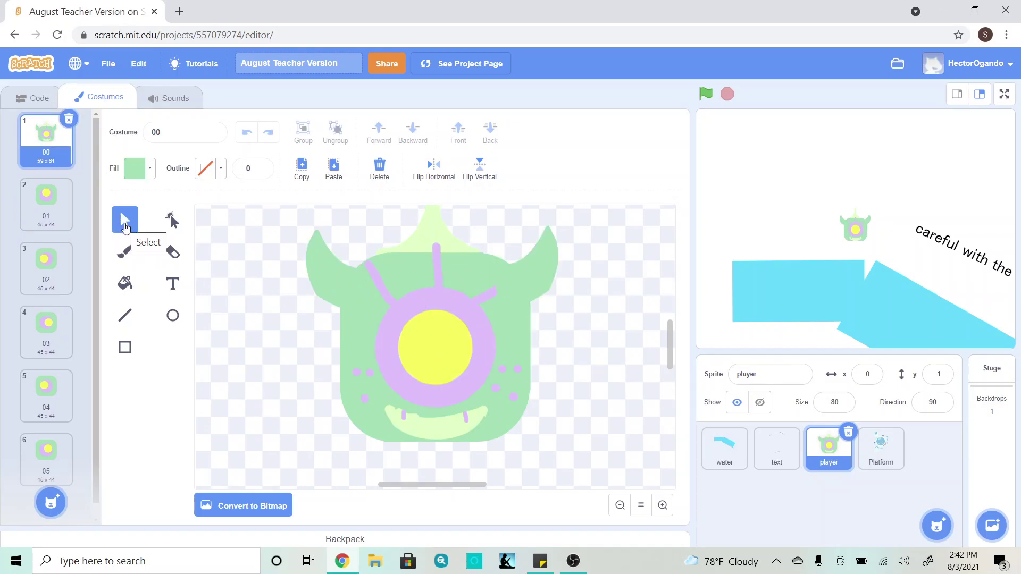
# - Select both horns, the pointed head tip and the three eyelashes together in costume 00
pyautogui.click(320, 264)
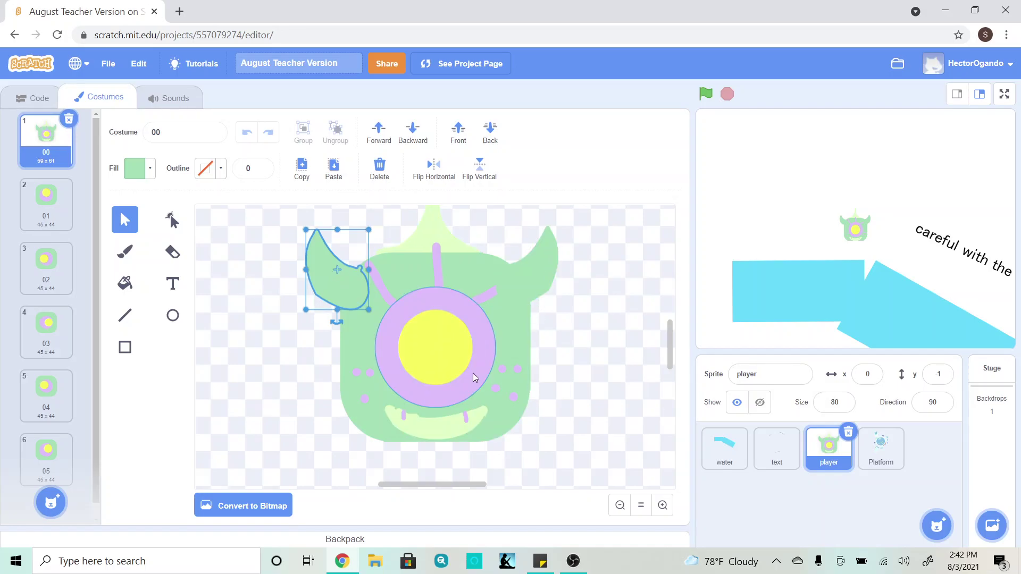
pyautogui.keyDown('shift'); pyautogui.click(424, 229); pyautogui.keyUp('shift')
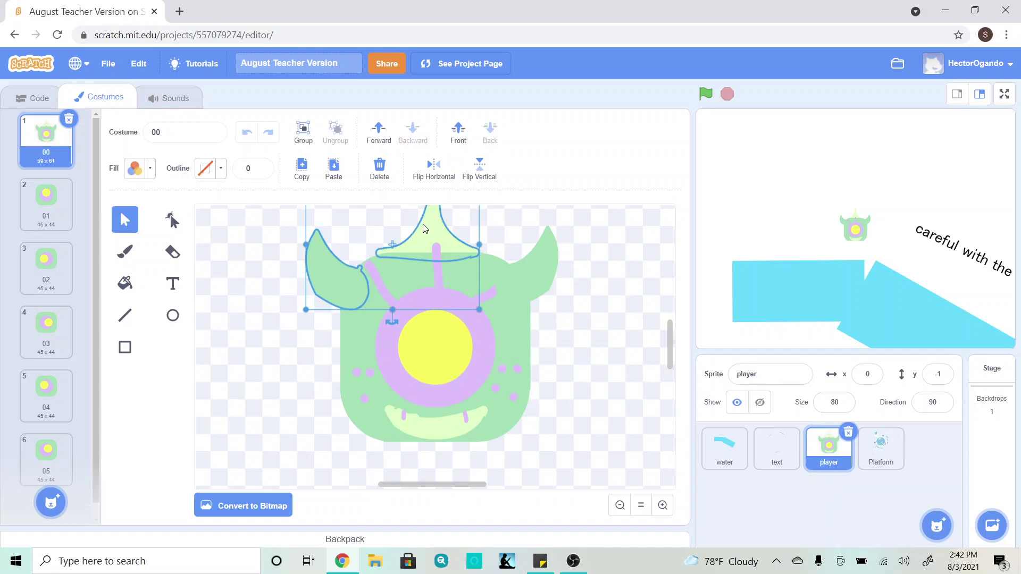
pyautogui.keyDown('shift'); pyautogui.click(538, 263); pyautogui.keyUp('shift')
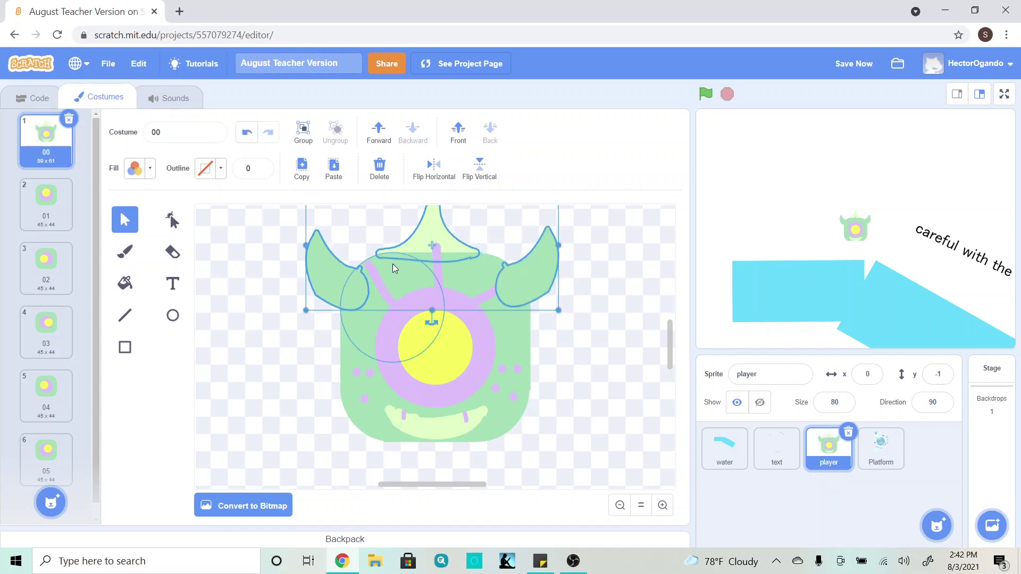
pyautogui.keyDown('shift'); pyautogui.click(379, 285); pyautogui.keyUp('shift')
pyautogui.keyDown('shift'); pyautogui.click(436, 264); pyautogui.keyUp('shift')
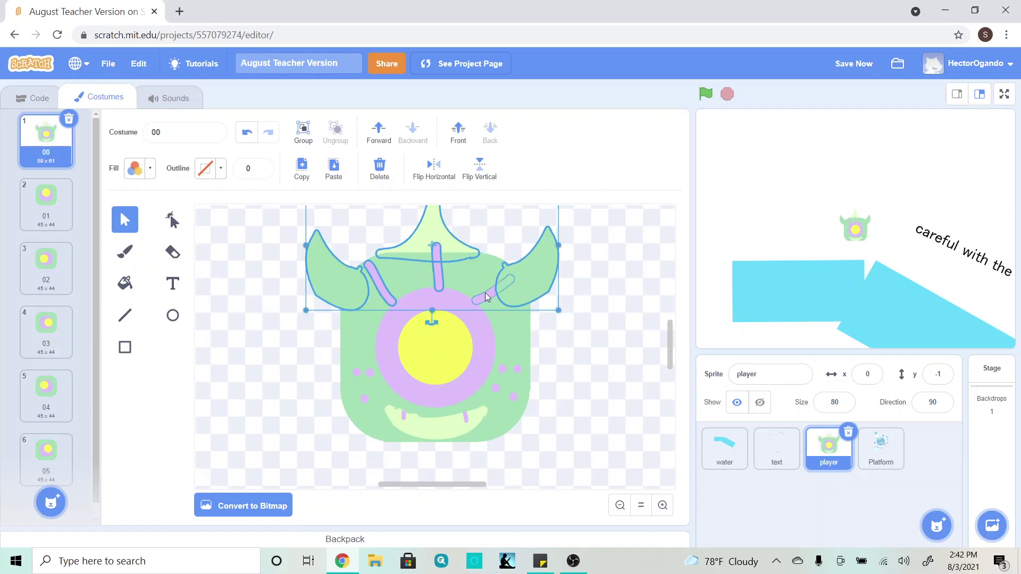
pyautogui.keyDown('shift'); pyautogui.click(511, 286); pyautogui.keyUp('shift')
# - Add all the cheek freckles, the mouth and both teeth to the current selection
pyautogui.keyDown('shift'); pyautogui.click(354, 372); pyautogui.keyUp('shift')
pyautogui.keyDown('shift'); pyautogui.click(370, 372); pyautogui.keyUp('shift')
pyautogui.keyDown('shift'); pyautogui.click(364, 399); pyautogui.keyUp('shift')
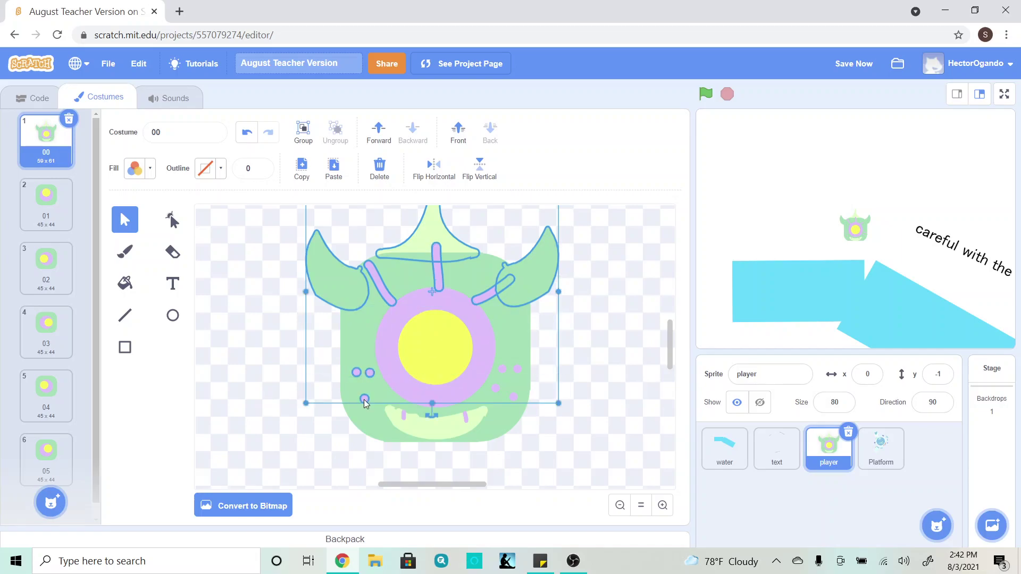
pyautogui.keyDown('shift'); pyautogui.click(502, 369); pyautogui.keyUp('shift')
pyautogui.keyDown('shift'); pyautogui.click(517, 368); pyautogui.keyUp('shift')
pyautogui.keyDown('shift'); pyautogui.click(514, 397); pyautogui.keyUp('shift')
pyautogui.keyDown('shift'); pyautogui.click(494, 390); pyautogui.keyUp('shift')
pyautogui.keyDown('shift'); pyautogui.click(463, 418); pyautogui.keyUp('shift')
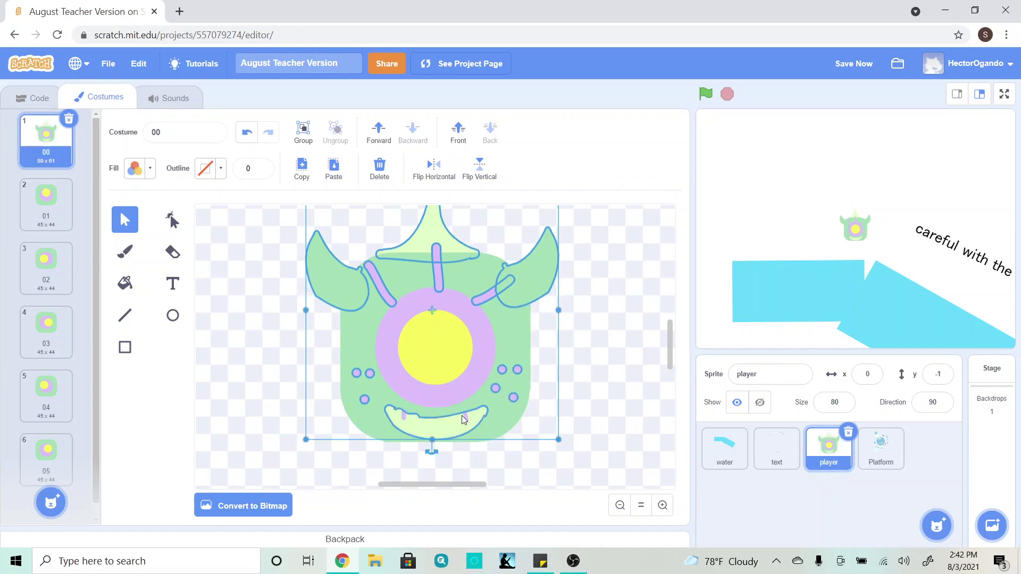
pyautogui.keyDown('shift'); pyautogui.click(466, 416); pyautogui.keyUp('shift')
pyautogui.keyDown('shift'); pyautogui.click(404, 418); pyautogui.keyUp('shift')
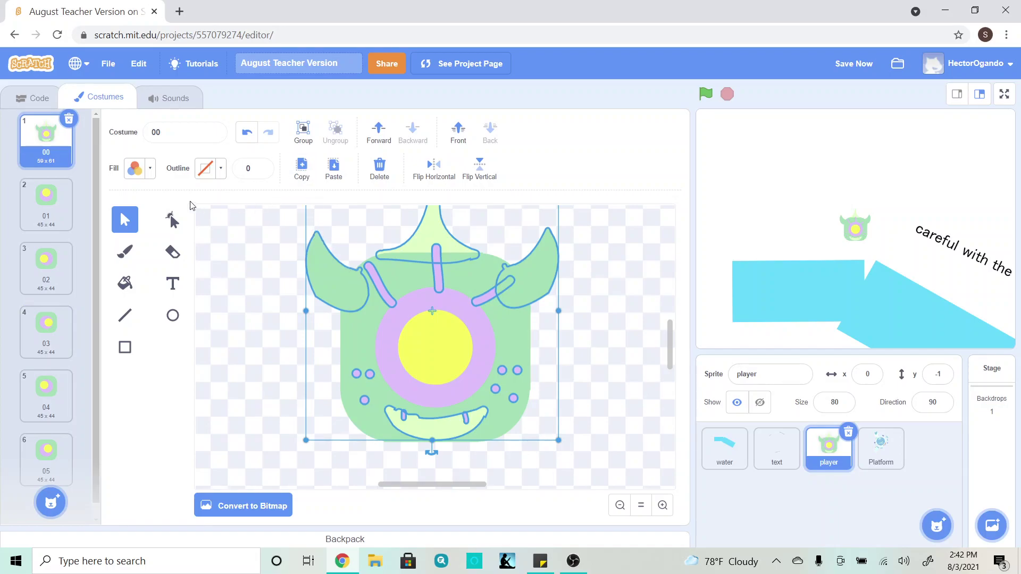
# - Paste the copied horns, head tip, eyelashes, freckles, mouth and teeth into player costumes 01 and 02 at their original position
pyautogui.click(38, 203)
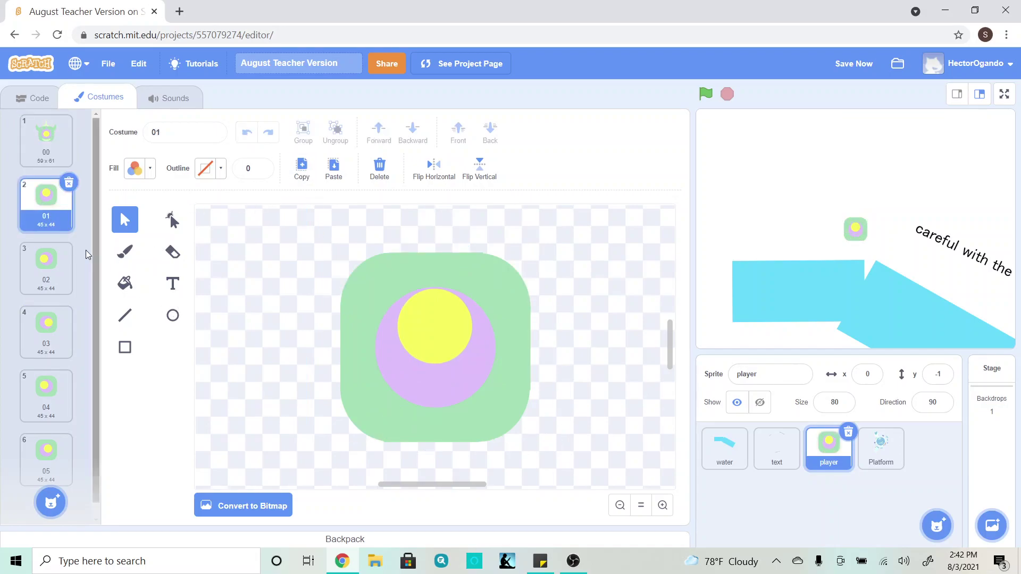
pyautogui.click(333, 169)
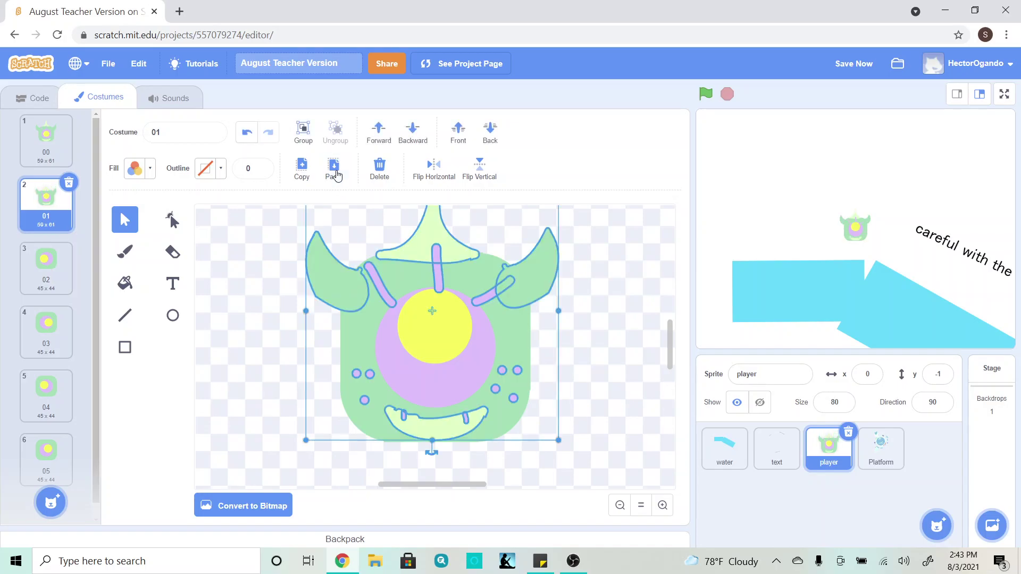
pyautogui.click(232, 327)
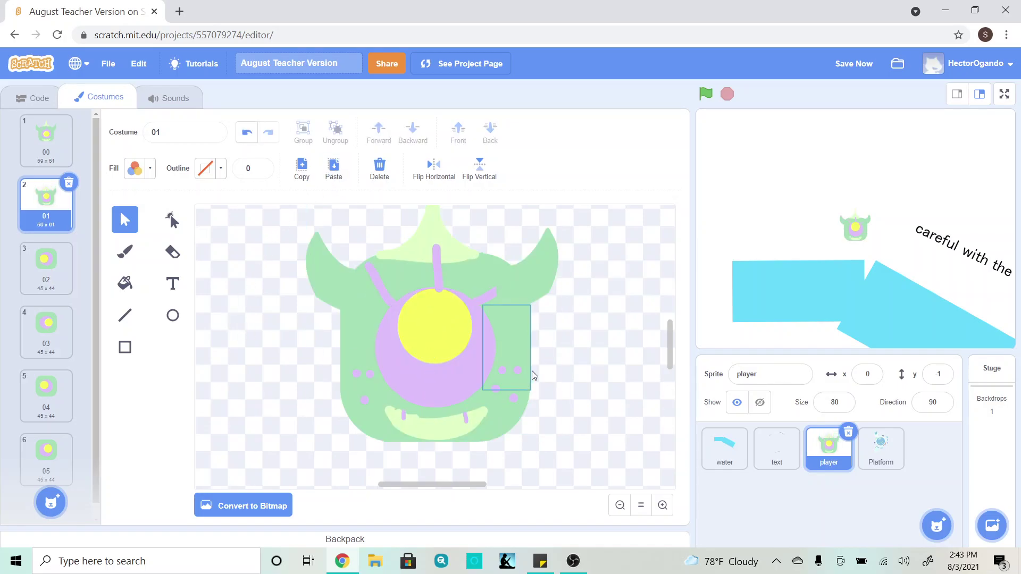
pyautogui.click(46, 280)
pyautogui.click(334, 169)
pyautogui.click(241, 317)
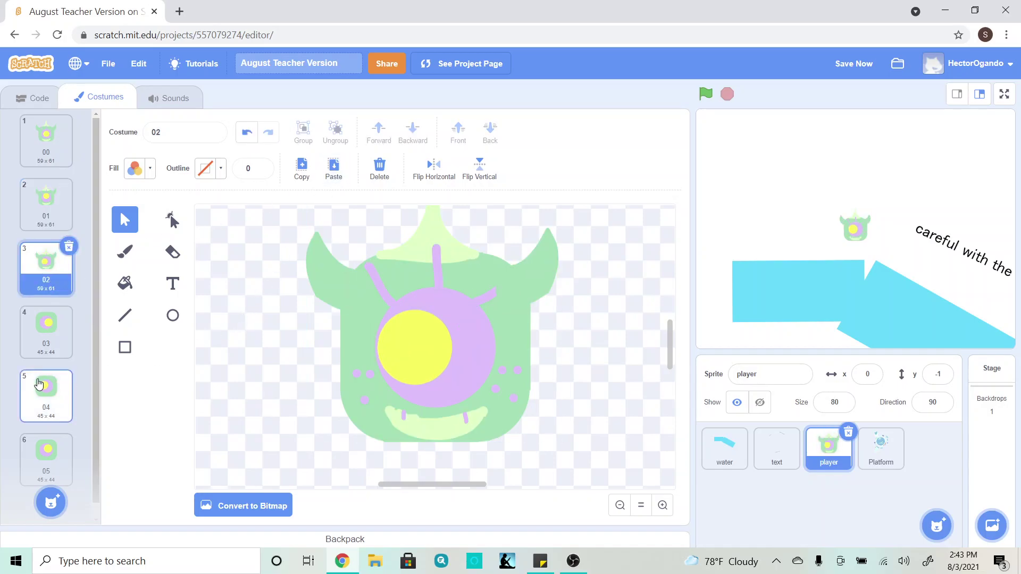
# - Paste the same copied monster features into player costumes 03 and 04, deselecting them after each paste
pyautogui.click(68, 332)
pyautogui.click(333, 169)
pyautogui.click(235, 328)
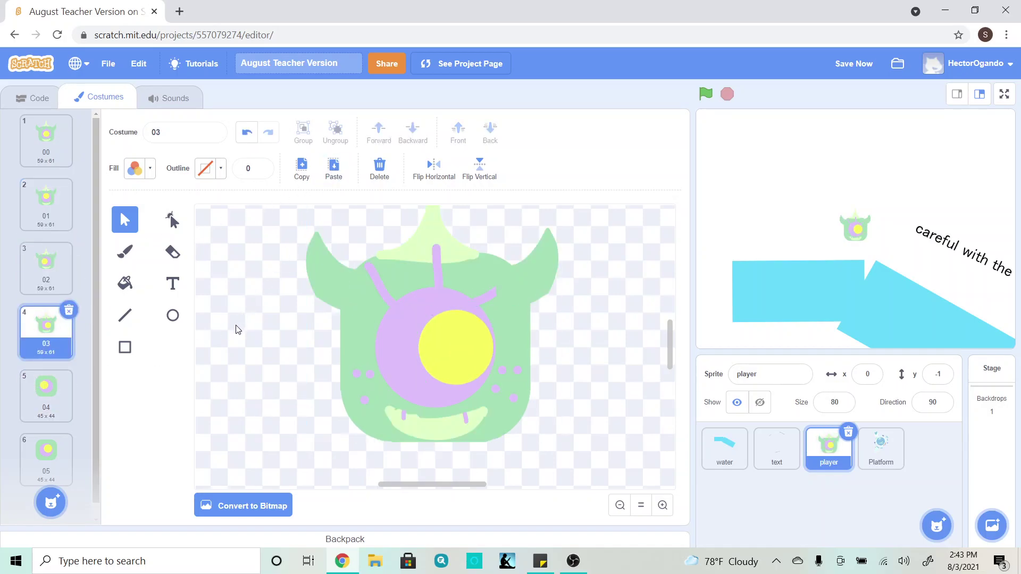
pyautogui.click(64, 397)
pyautogui.click(333, 169)
pyautogui.click(241, 338)
# - Paste the copied monster features into player costume 05 and check the costumes
pyautogui.click(65, 448)
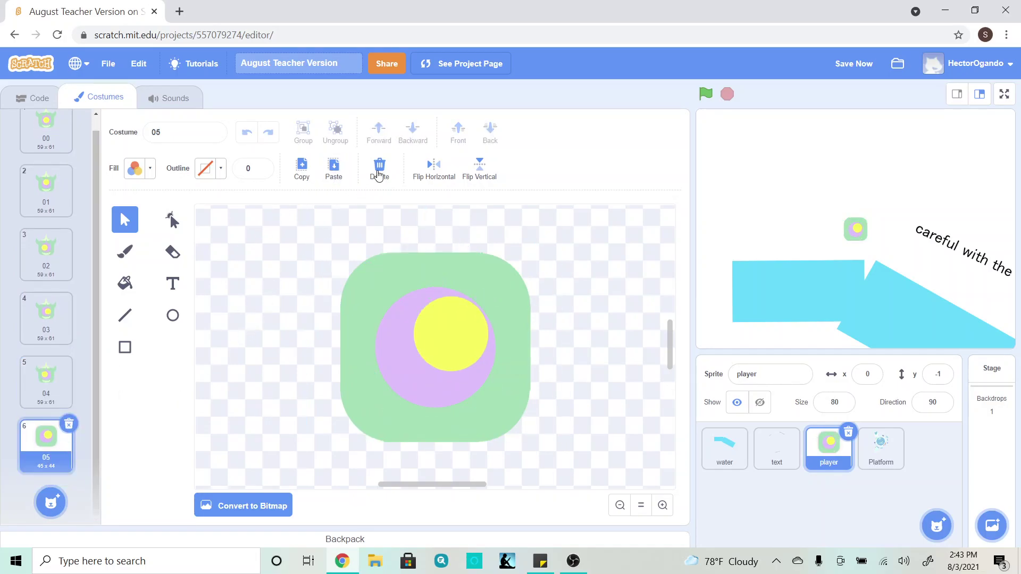
pyautogui.click(333, 169)
pyautogui.click(244, 326)
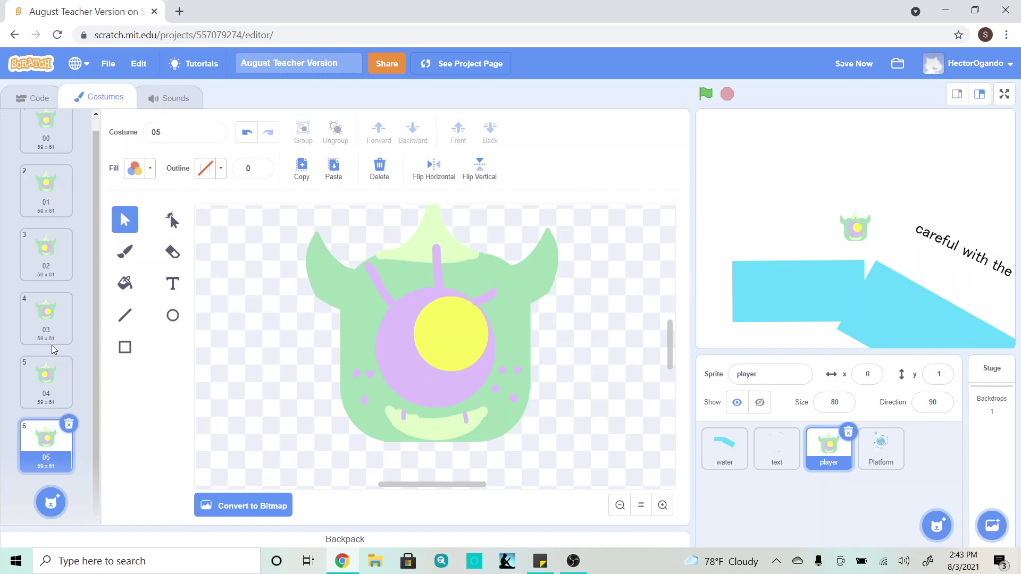
pyautogui.scroll(1, 52, 346)
pyautogui.scroll(5, 289, 335)
pyautogui.scroll(-5, 290, 335)
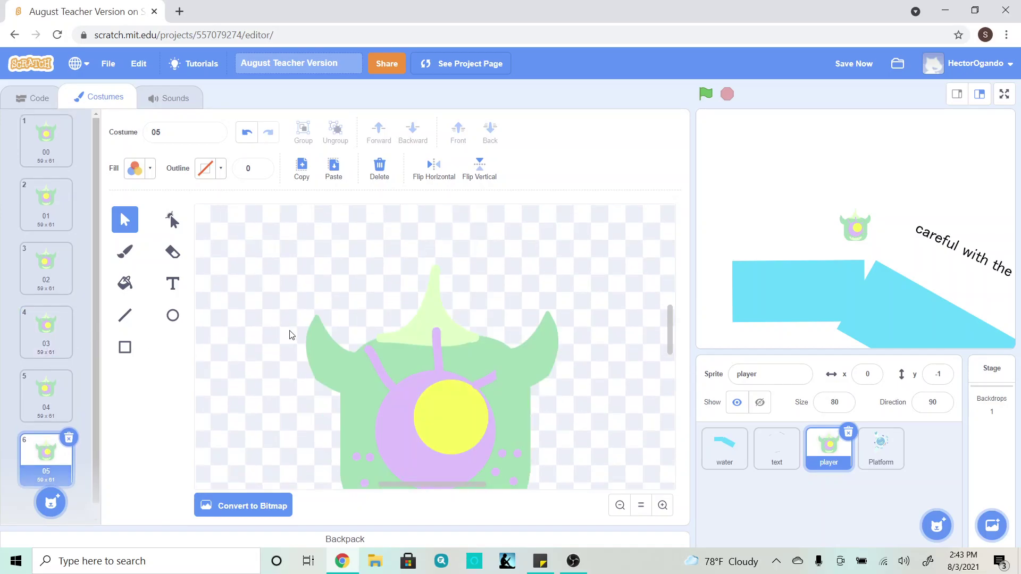